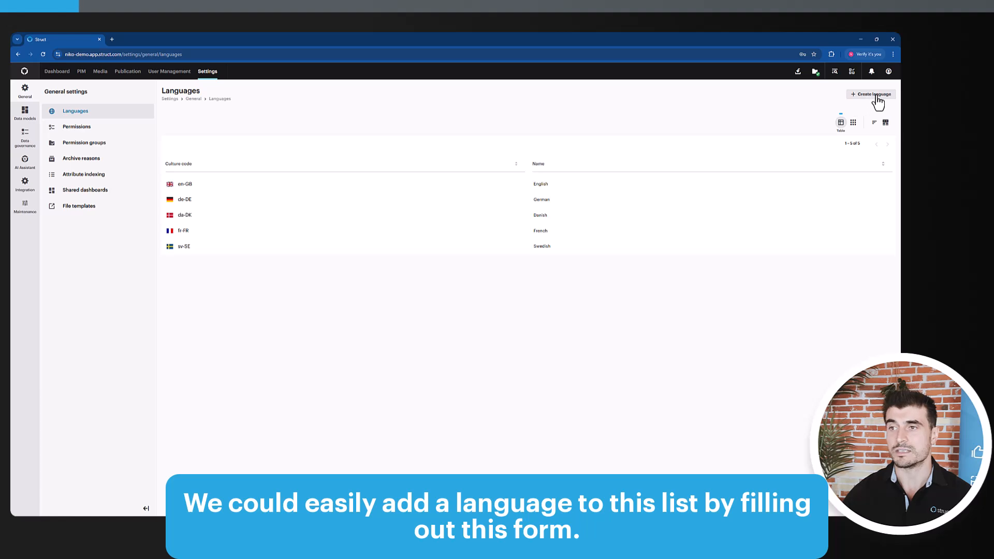
Open the Create language form and return to the Languages list without adding a language
{"action": "left_click", "coordinate": [874, 96]}
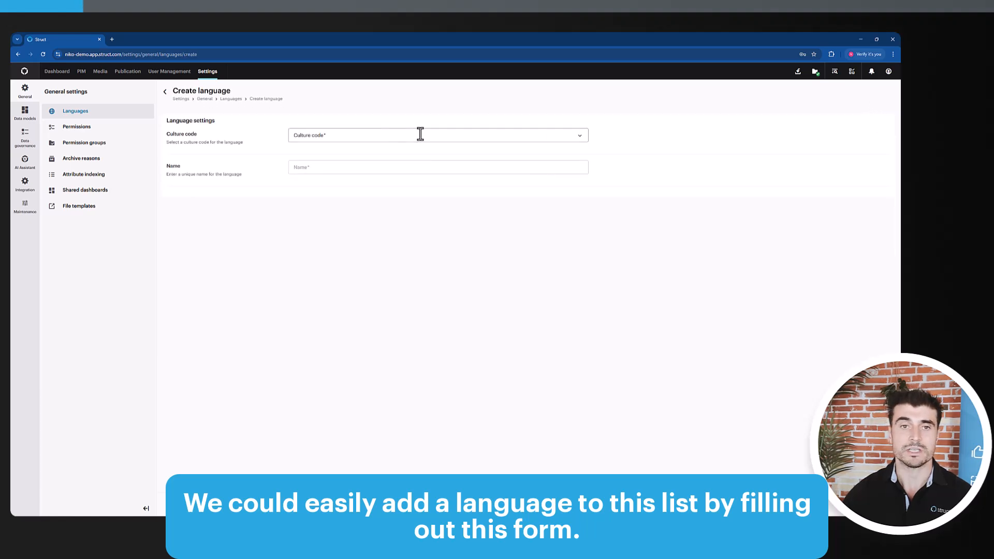
{"action": "left_click", "coordinate": [165, 91]}
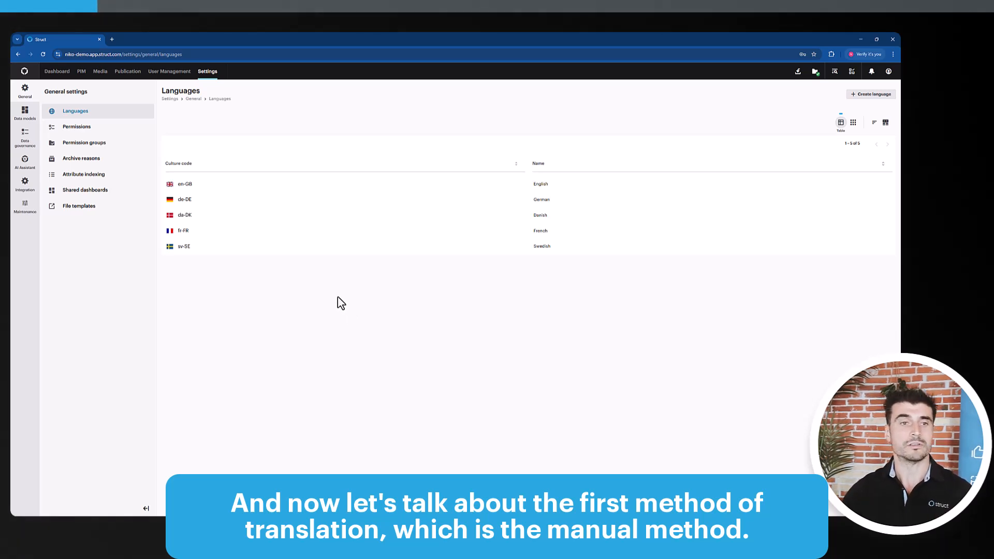
Open the Original Apple Silicone Cover Red product in PIM and switch its content language to Swedish
{"action": "left_click", "coordinate": [82, 74]}
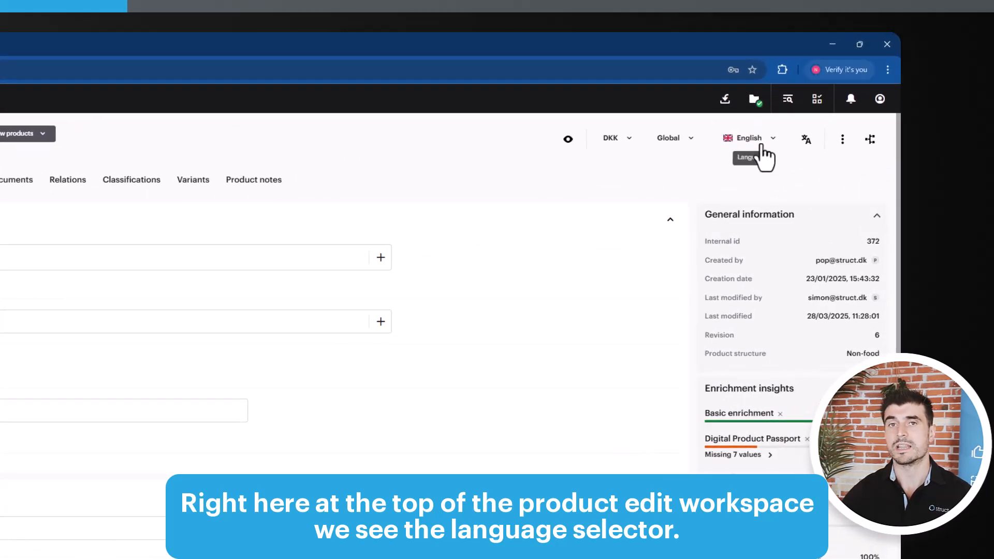
{"action": "left_click", "coordinate": [768, 143]}
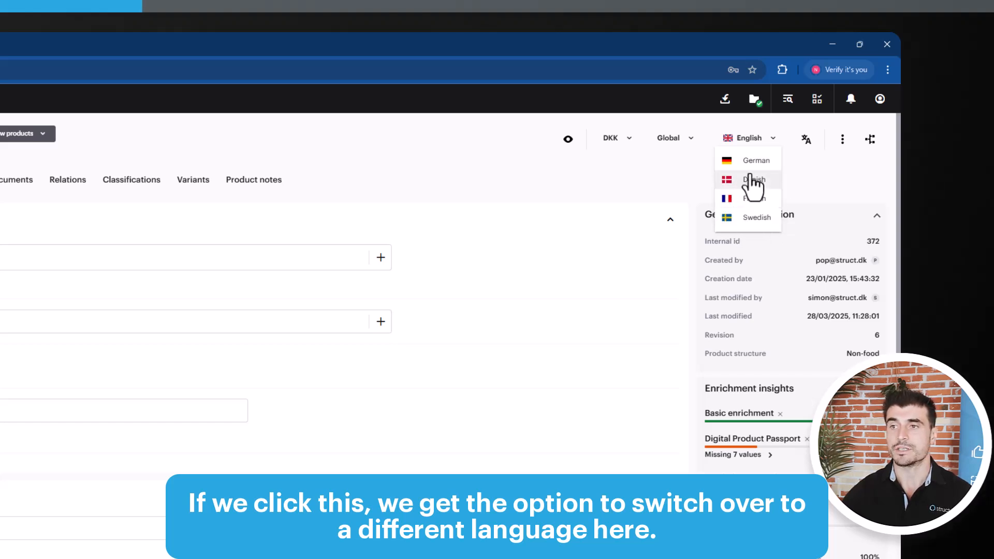
{"action": "left_click", "coordinate": [751, 218]}
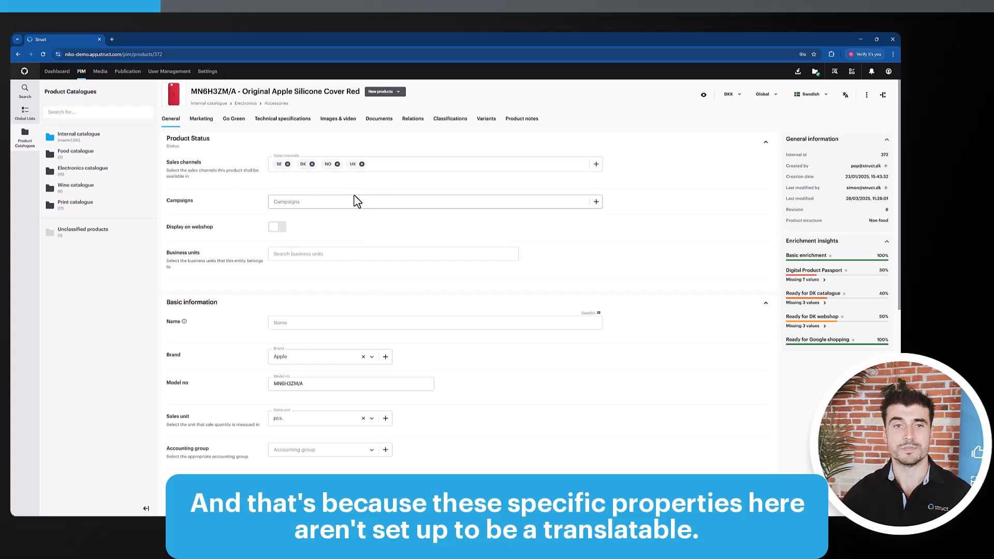
On the Marketing tab, compare the USP fields by switching the language to English and back to Swedish
{"action": "left_click", "coordinate": [201, 119]}
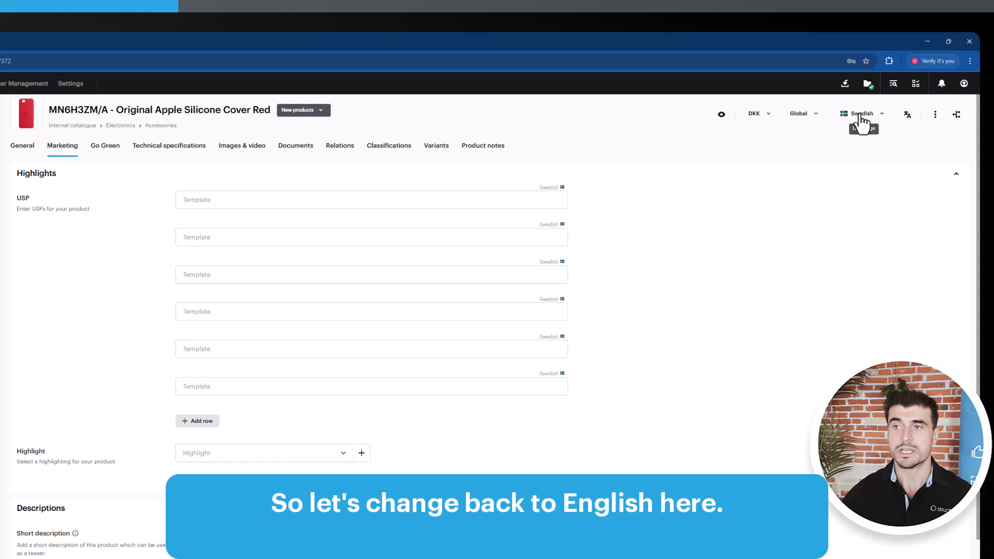
{"action": "left_click", "coordinate": [861, 118]}
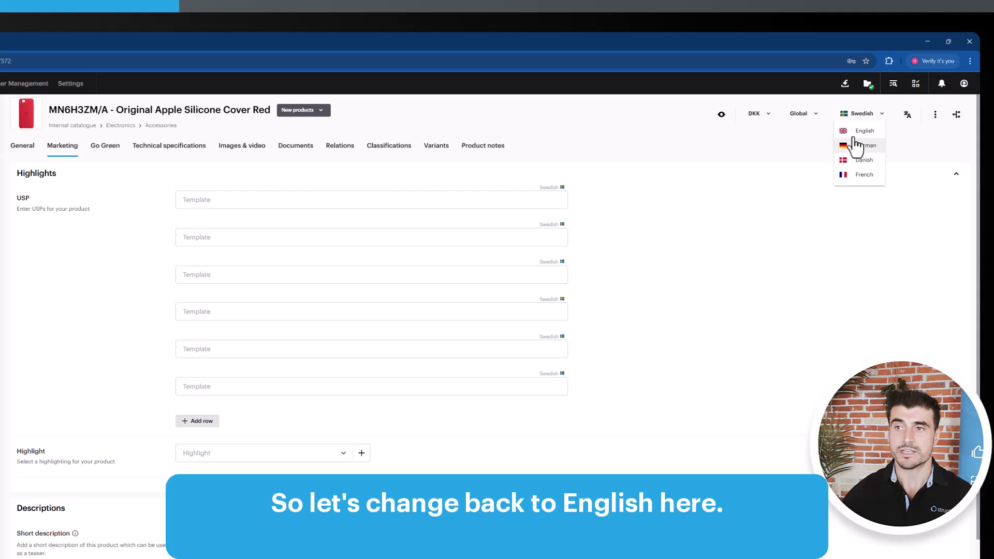
{"action": "left_click", "coordinate": [858, 132]}
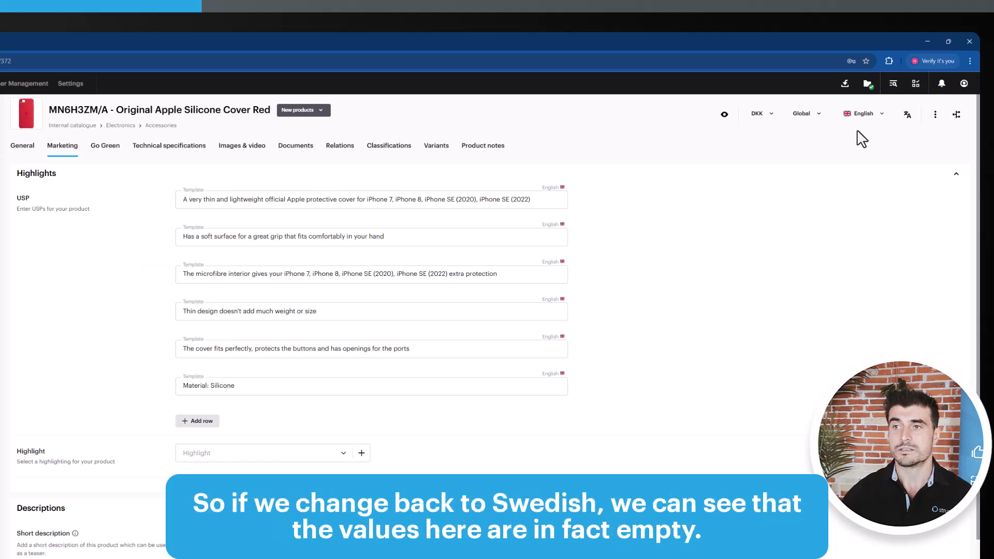
{"action": "left_click", "coordinate": [864, 115]}
{"action": "left_click", "coordinate": [864, 172]}
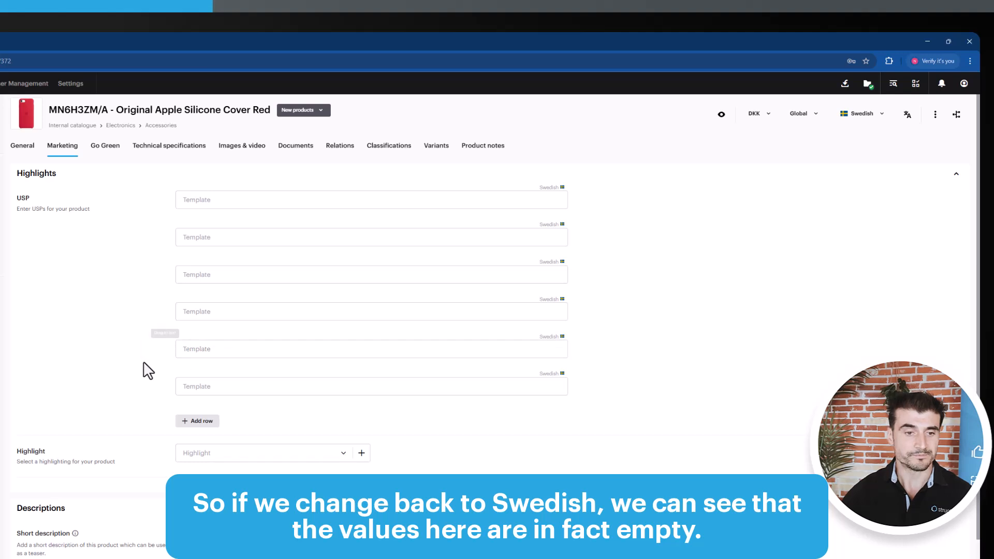
Enable translation mode for the product
{"action": "scroll", "coordinate": [145, 369], "scroll_direction": "down", "scroll_amount": 2}
{"action": "scroll", "coordinate": [147, 370], "scroll_direction": "down", "scroll_amount": 2}
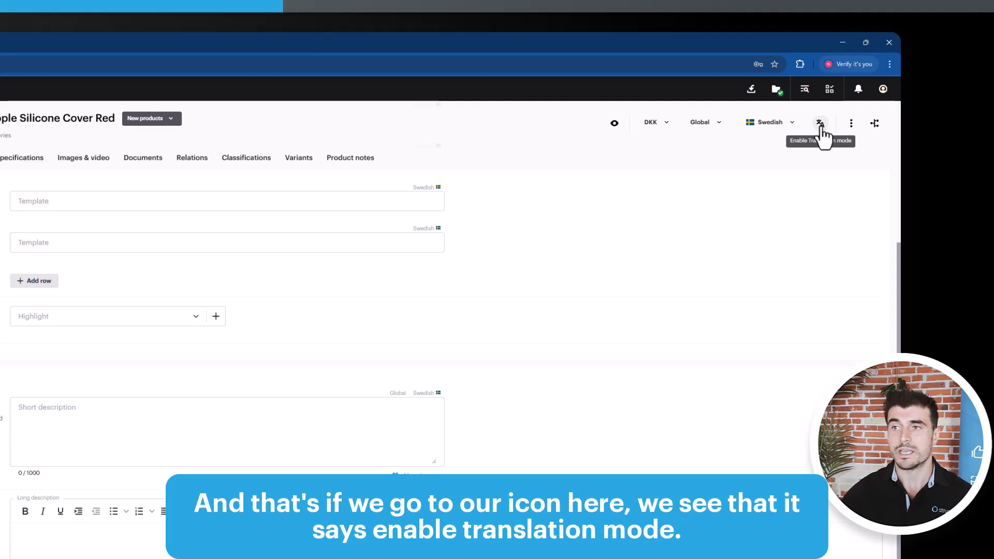
{"action": "left_click", "coordinate": [819, 124]}
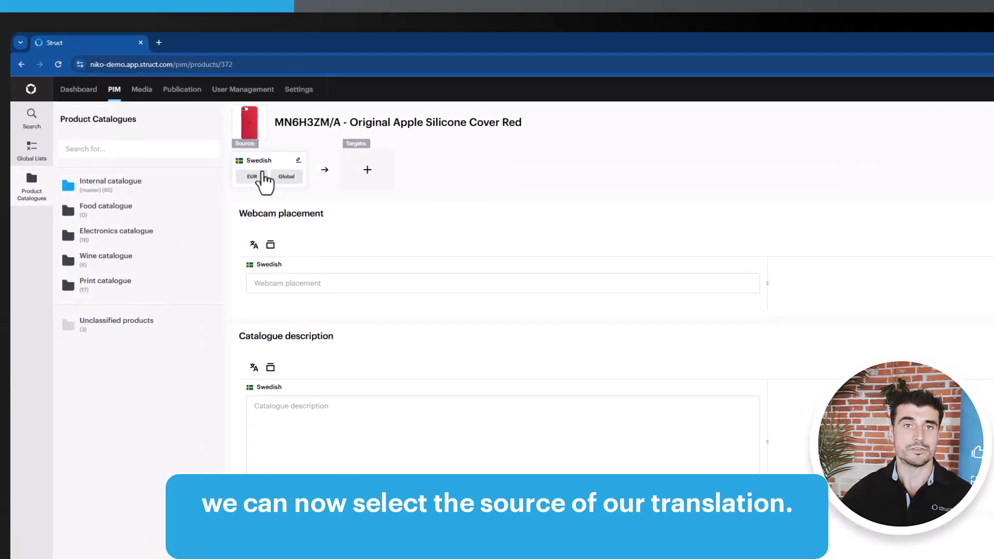
Set the translation source to English and add Swedish as a target language
{"action": "left_click", "coordinate": [297, 160]}
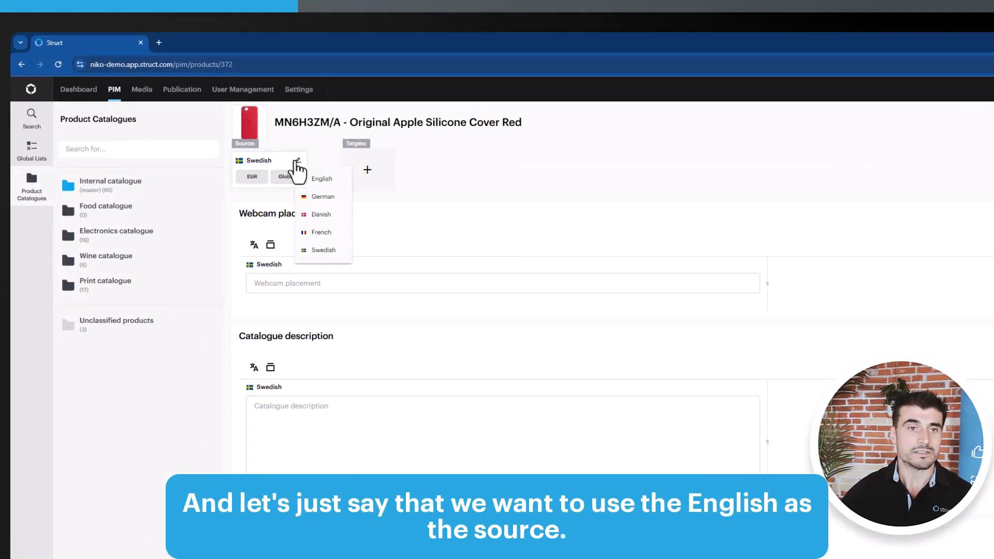
{"action": "left_click", "coordinate": [316, 179]}
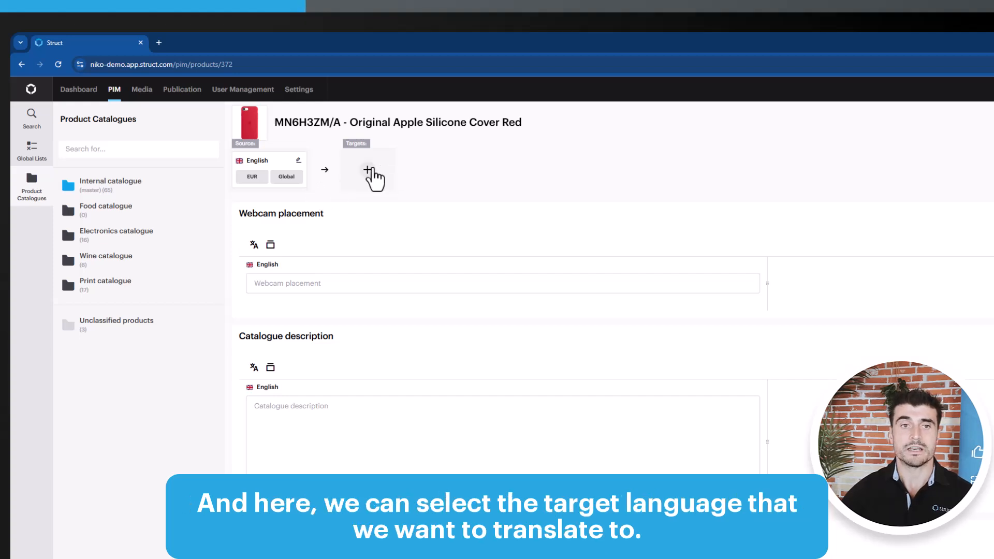
{"action": "left_click", "coordinate": [367, 171]}
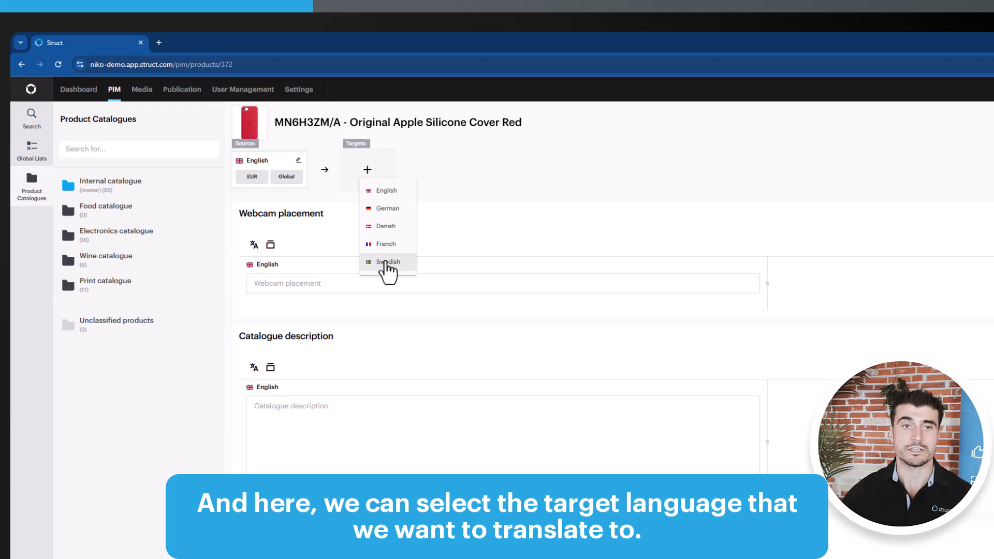
{"action": "left_click", "coordinate": [383, 262]}
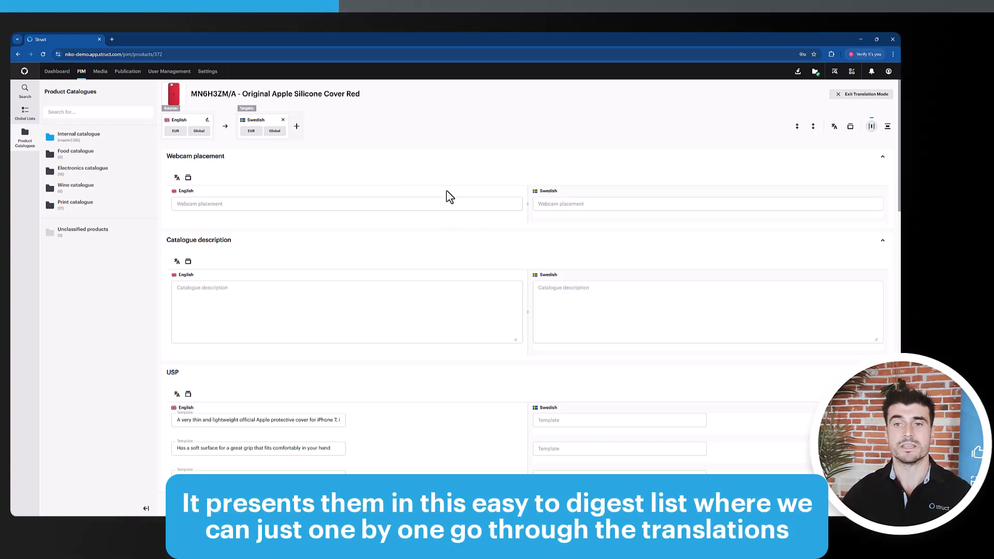
Add Danish and German as additional target languages
{"action": "scroll", "coordinate": [447, 190], "scroll_direction": "down", "scroll_amount": 7}
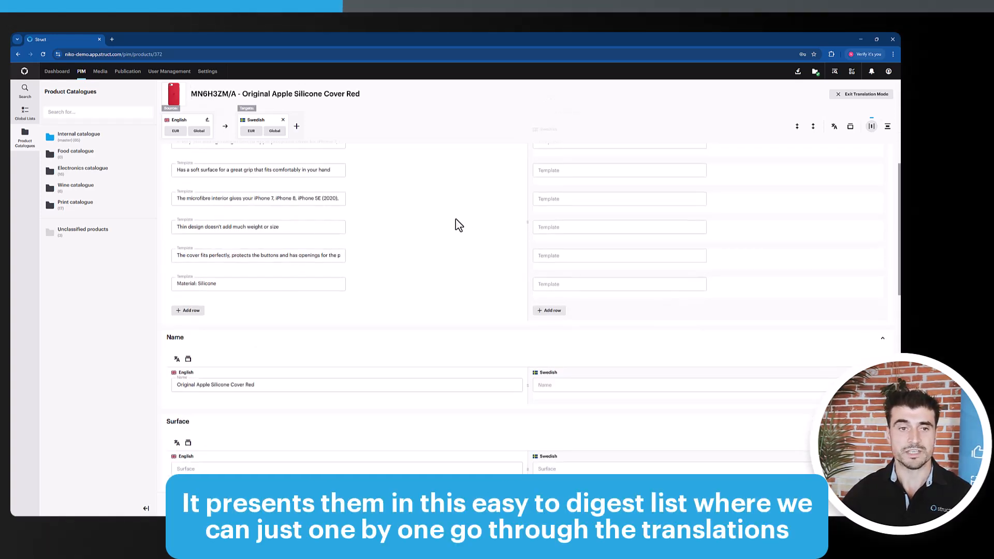
{"action": "scroll", "coordinate": [441, 226], "scroll_direction": "up", "scroll_amount": 6}
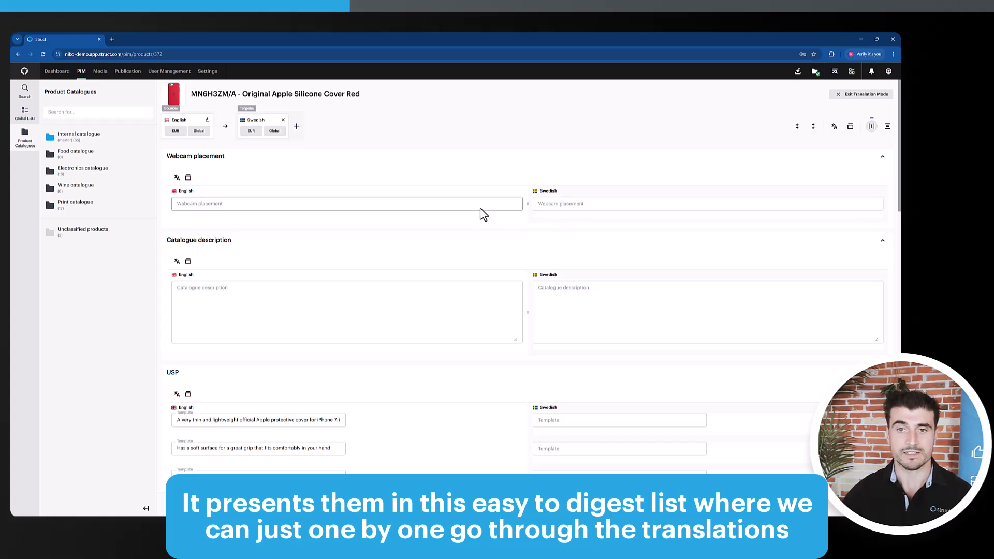
{"action": "scroll", "coordinate": [581, 254], "scroll_direction": "down", "scroll_amount": 4}
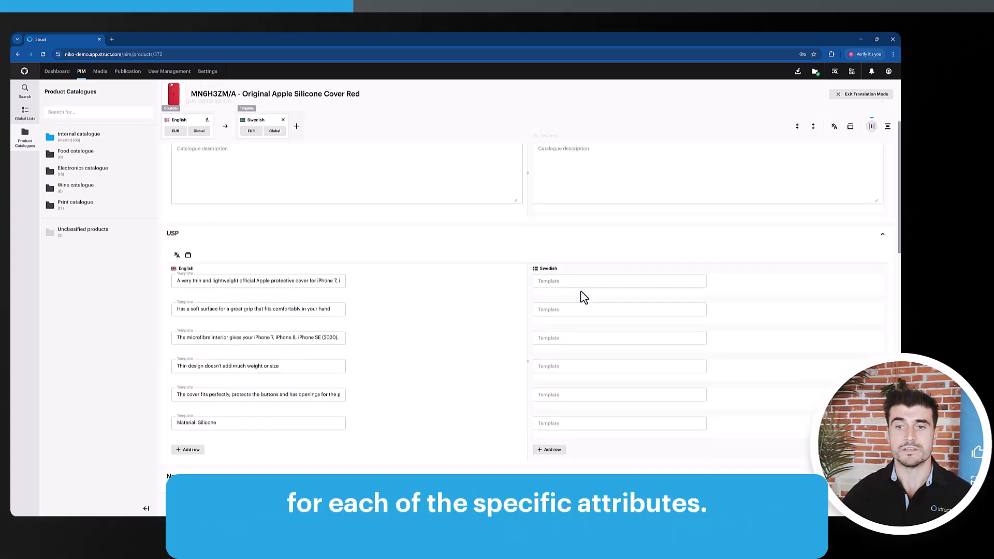
{"action": "scroll", "coordinate": [582, 296], "scroll_direction": "down", "scroll_amount": 6}
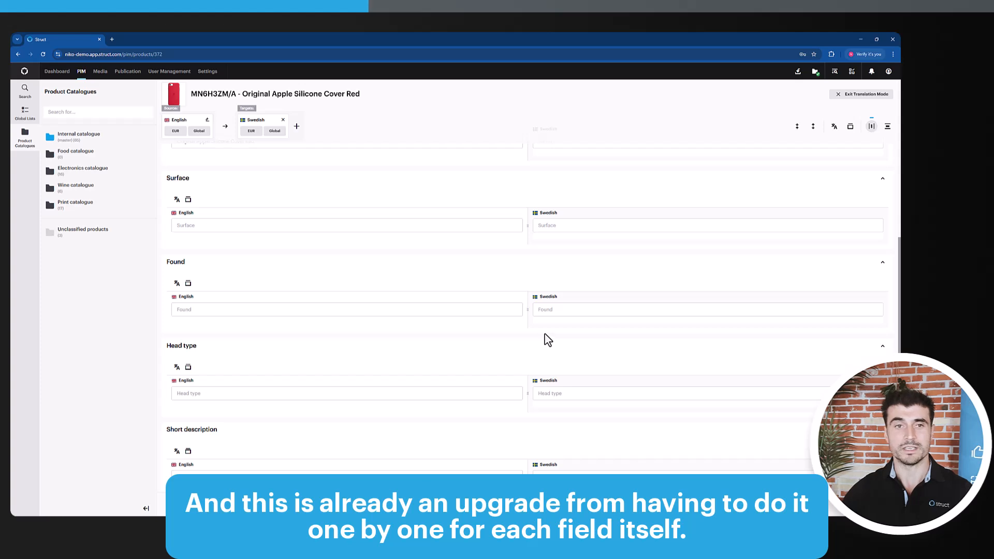
{"action": "left_click", "coordinate": [297, 128]}
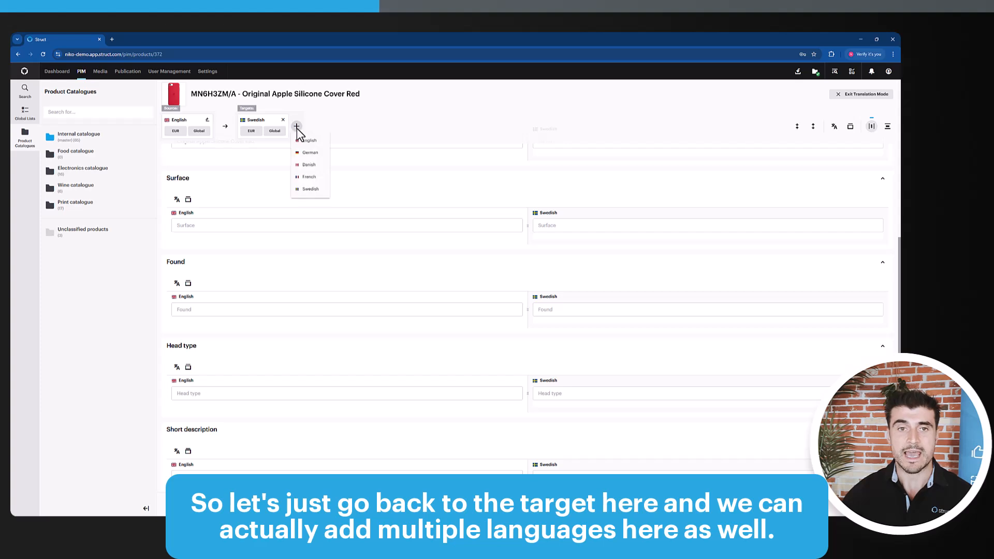
{"action": "left_click", "coordinate": [315, 165]}
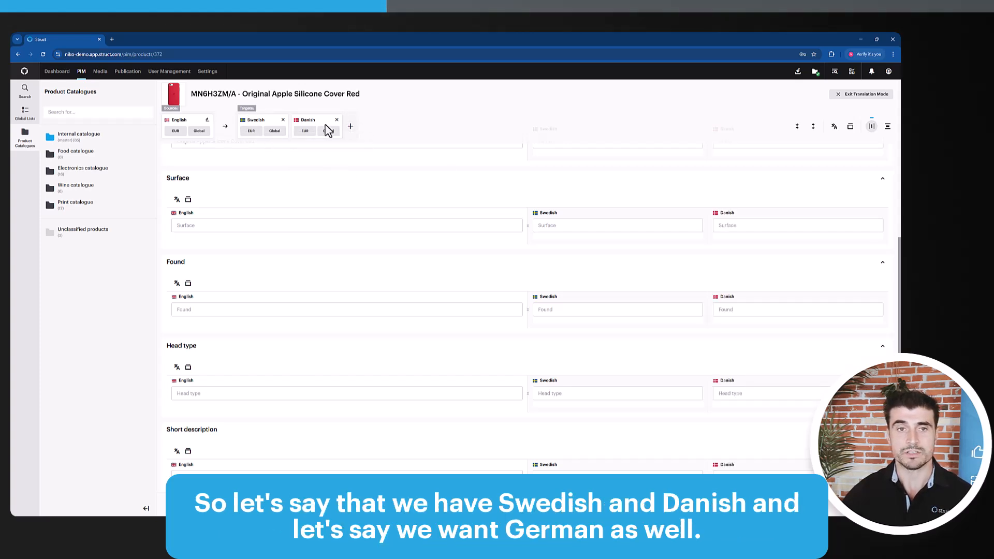
{"action": "left_click", "coordinate": [350, 126]}
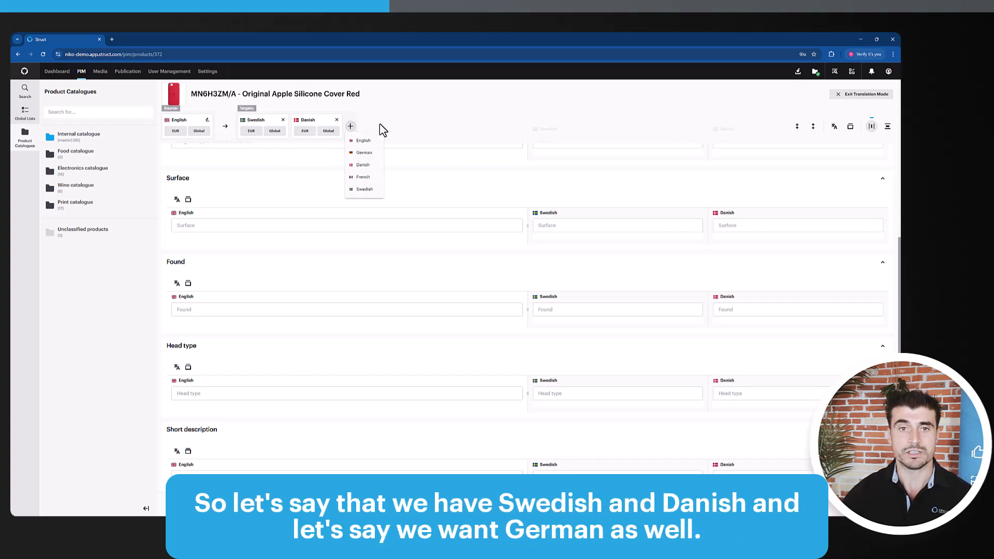
{"action": "left_click", "coordinate": [362, 153]}
Switch the translation view to the vertical layout
{"action": "scroll", "coordinate": [619, 297], "scroll_direction": "up", "scroll_amount": 15}
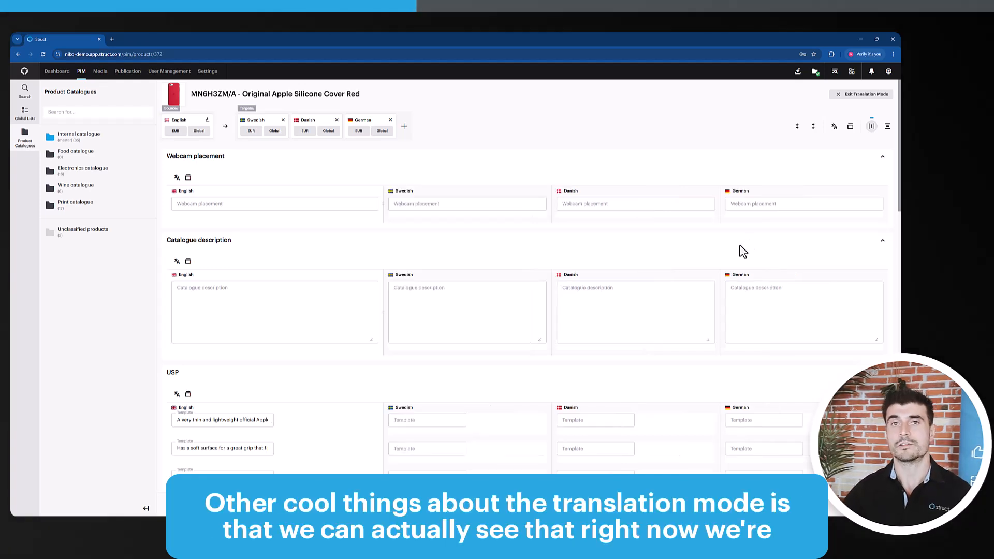
{"action": "left_click", "coordinate": [887, 128]}
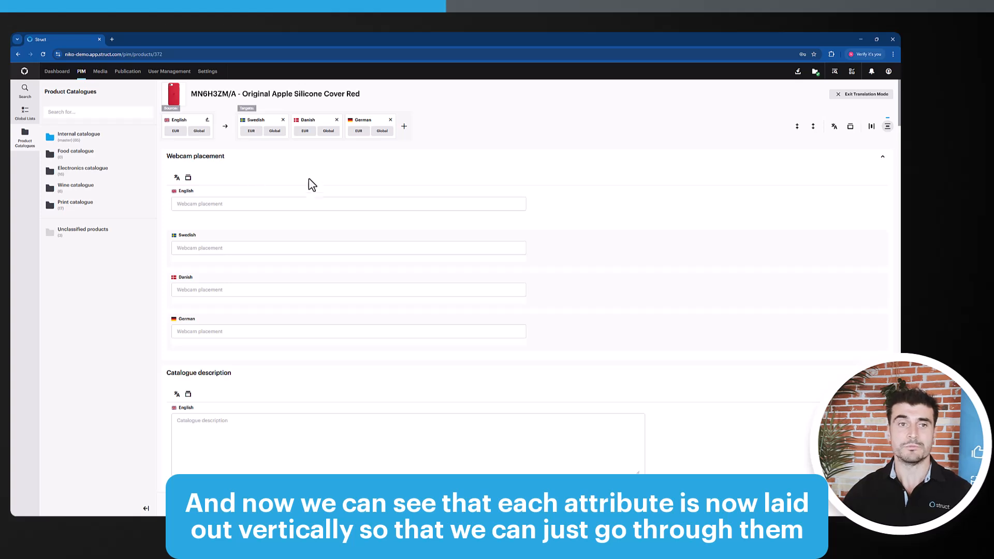
Collapse all translatable attributes, then expand them all again
{"action": "scroll", "coordinate": [279, 243], "scroll_direction": "down", "scroll_amount": 1}
{"action": "scroll", "coordinate": [294, 255], "scroll_direction": "down", "scroll_amount": 6}
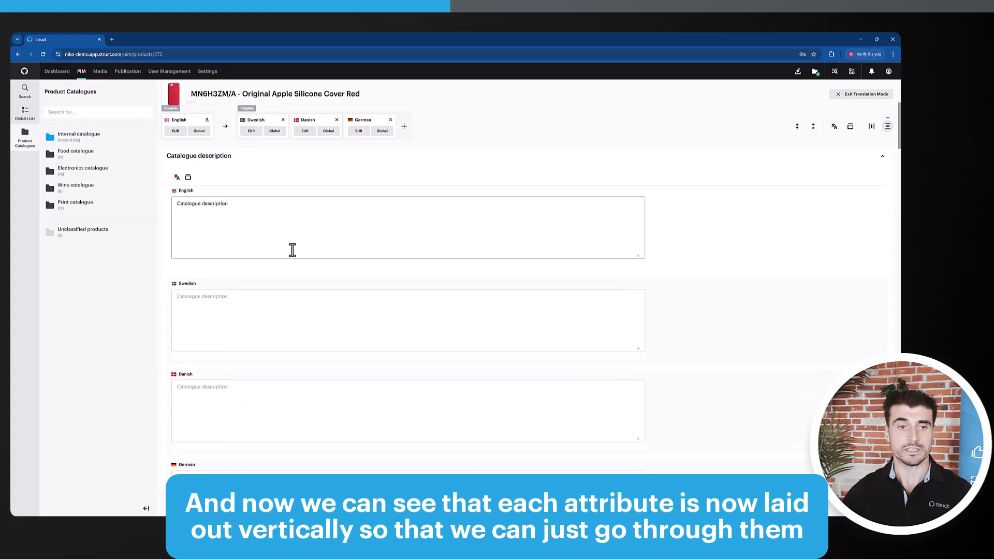
{"action": "scroll", "coordinate": [310, 255], "scroll_direction": "down", "scroll_amount": 5}
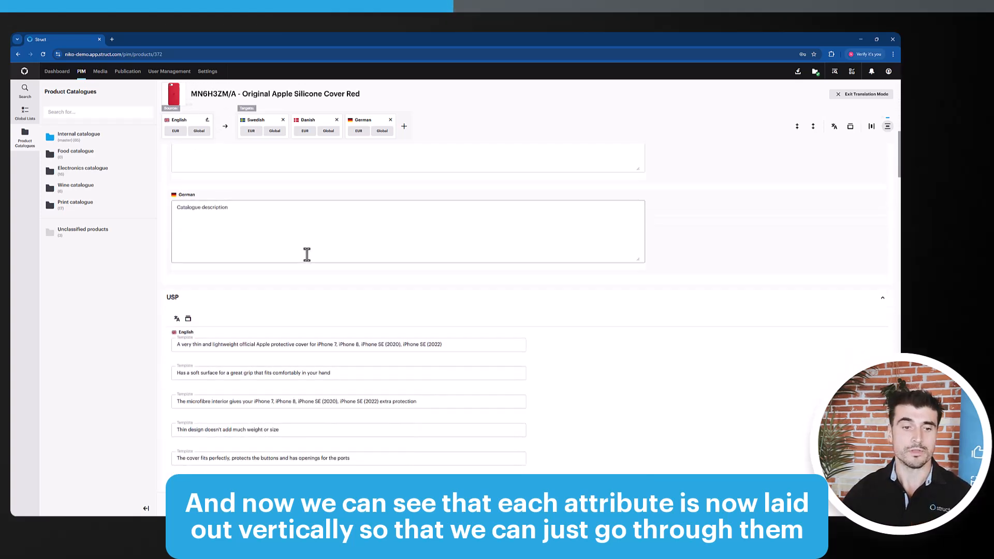
{"action": "scroll", "coordinate": [781, 281], "scroll_direction": "up", "scroll_amount": 8}
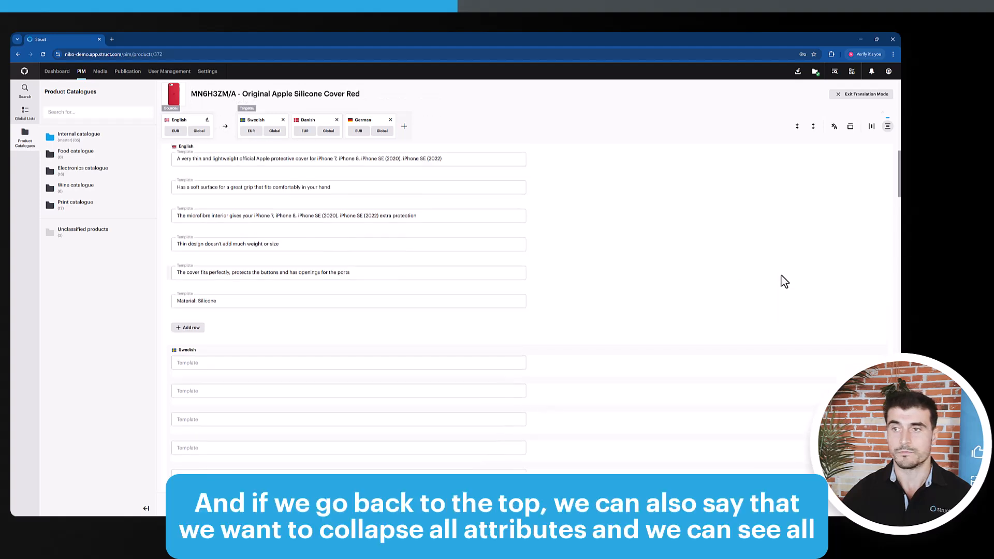
{"action": "scroll", "coordinate": [805, 199], "scroll_direction": "up", "scroll_amount": 3}
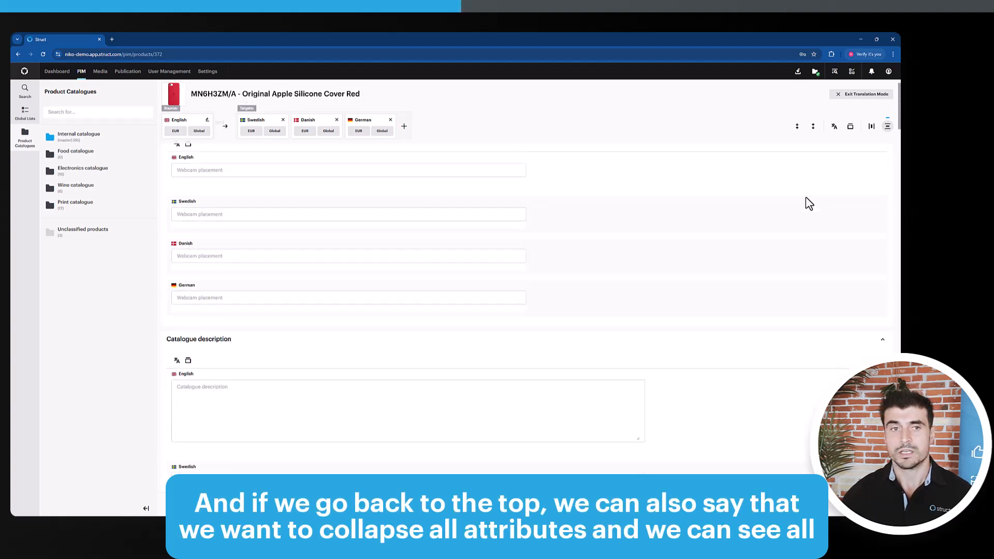
{"action": "left_click", "coordinate": [797, 129]}
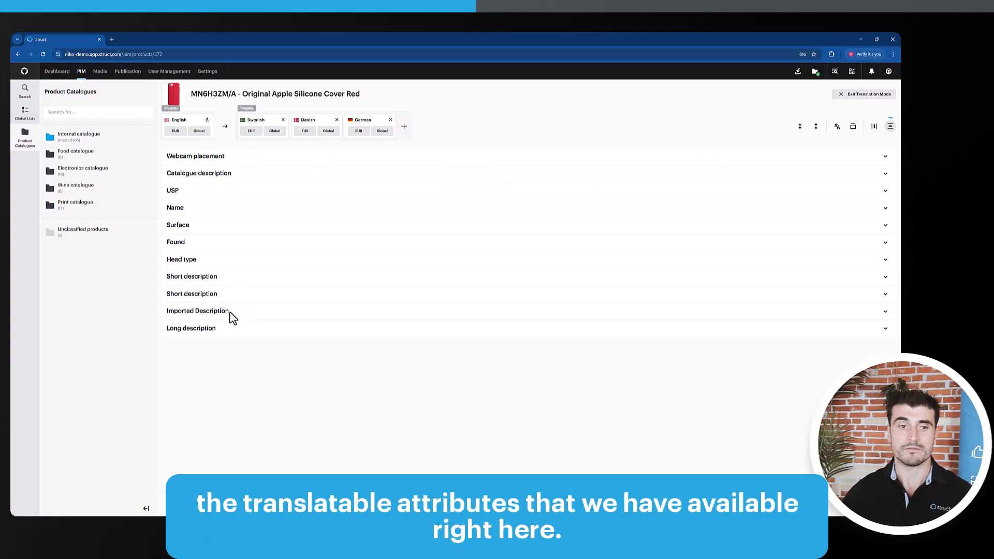
{"action": "left_click", "coordinate": [816, 126]}
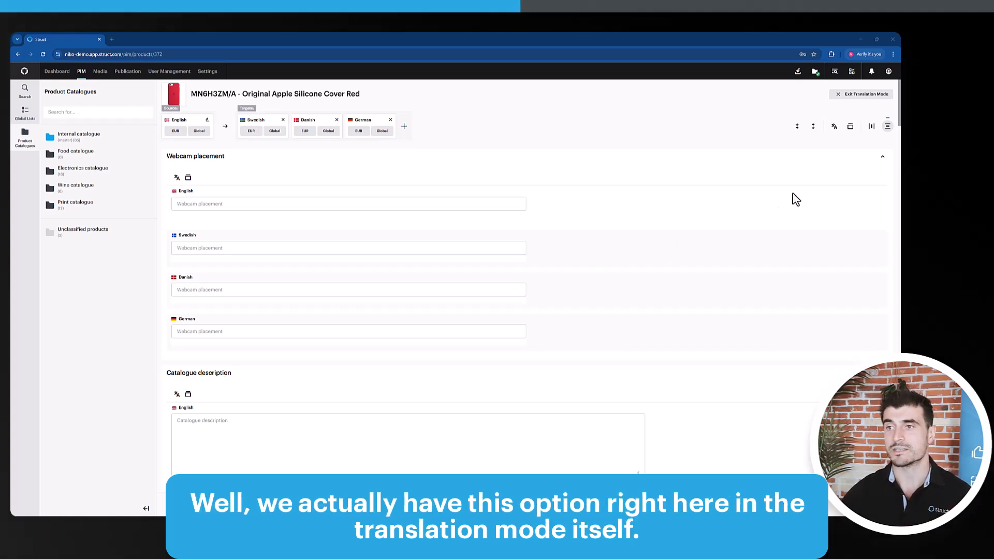
Scroll through the USP attribute to examine its values in English, Swedish, Danish and German
{"action": "scroll", "coordinate": [725, 243], "scroll_direction": "down", "scroll_amount": 5}
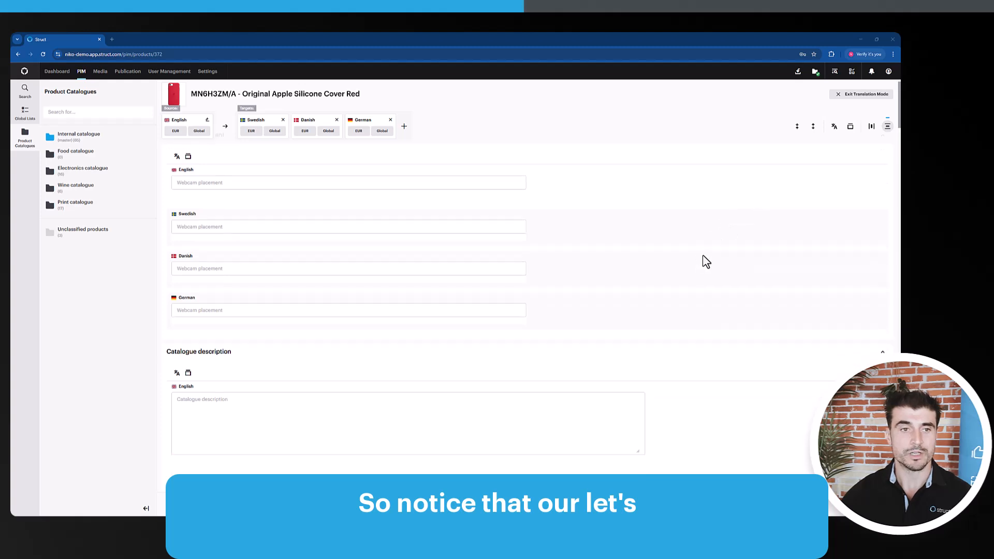
{"action": "scroll", "coordinate": [523, 302], "scroll_direction": "down", "scroll_amount": 8}
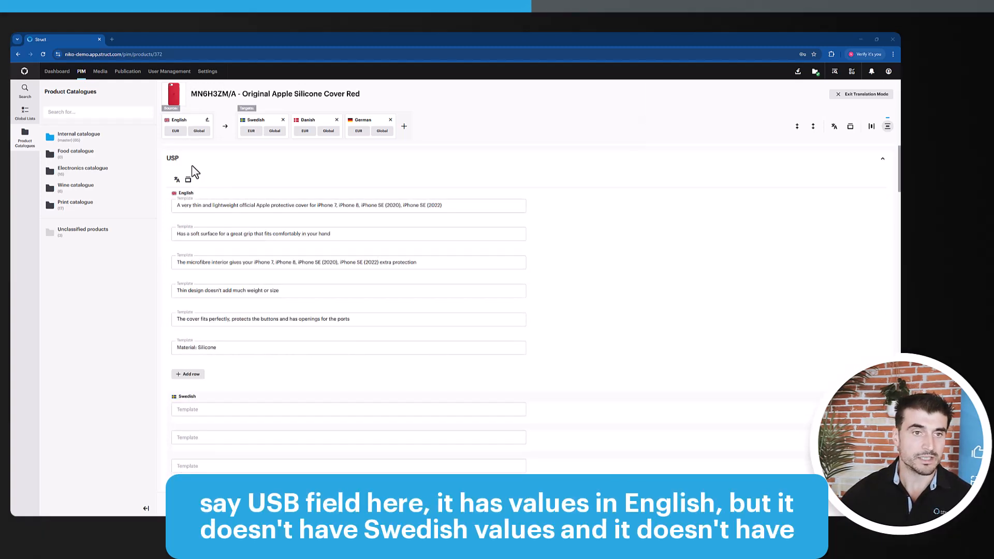
{"action": "scroll", "coordinate": [280, 264], "scroll_direction": "down", "scroll_amount": 2}
{"action": "scroll", "coordinate": [284, 268], "scroll_direction": "up", "scroll_amount": 3}
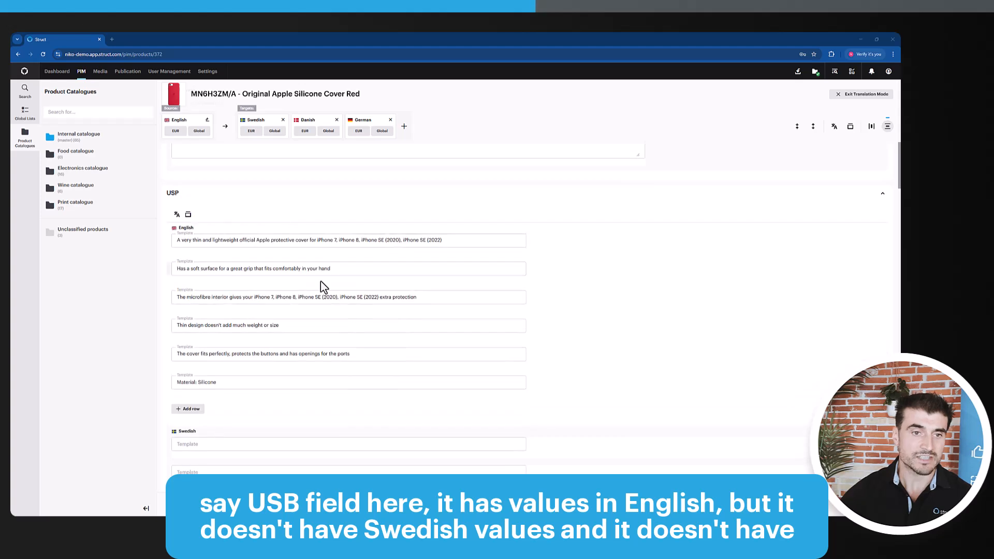
{"action": "scroll", "coordinate": [342, 292], "scroll_direction": "down", "scroll_amount": 7}
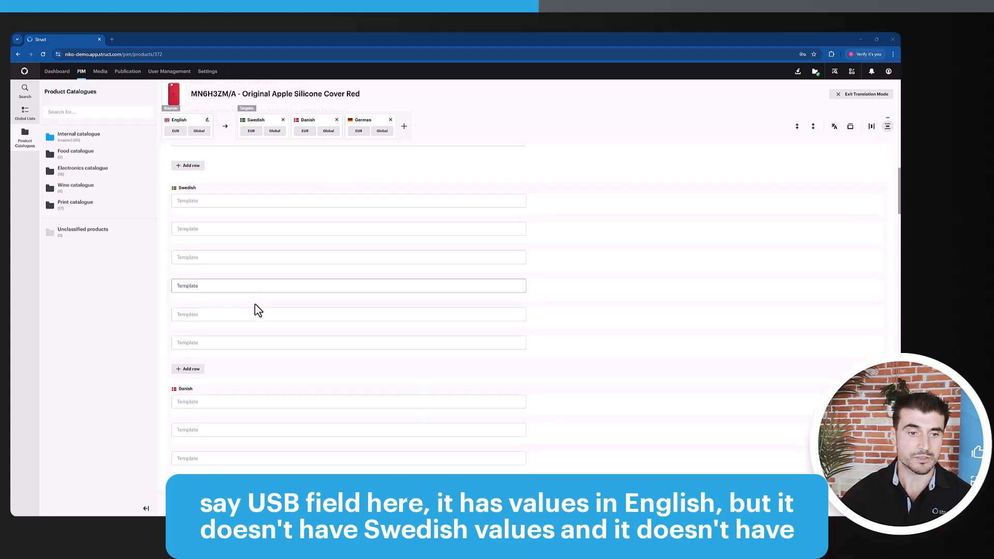
{"action": "scroll", "coordinate": [295, 350], "scroll_direction": "down", "scroll_amount": 5}
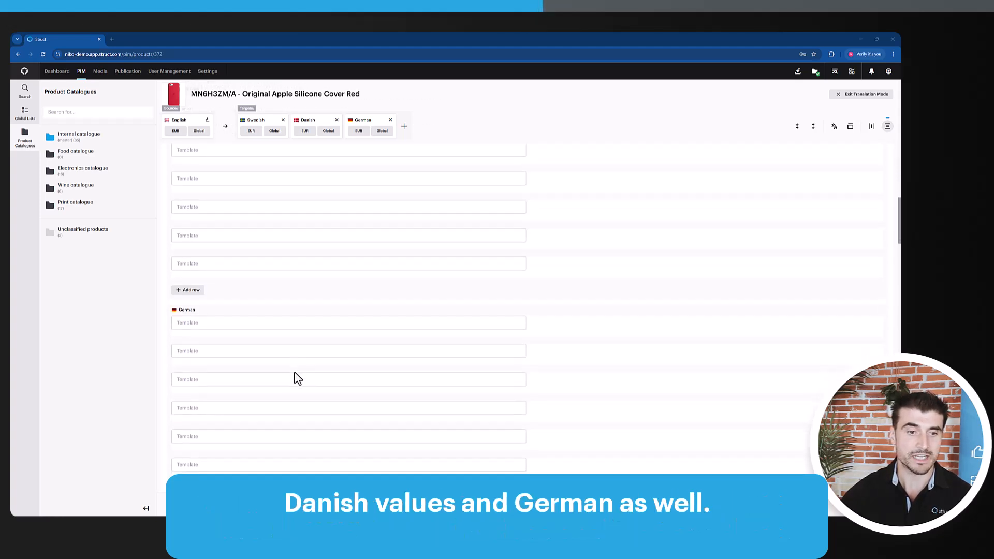
Auto-translate only the empty attribute fields into the target languages
{"action": "scroll", "coordinate": [264, 333], "scroll_direction": "down", "scroll_amount": 3}
{"action": "scroll", "coordinate": [455, 350], "scroll_direction": "up", "scroll_amount": 6}
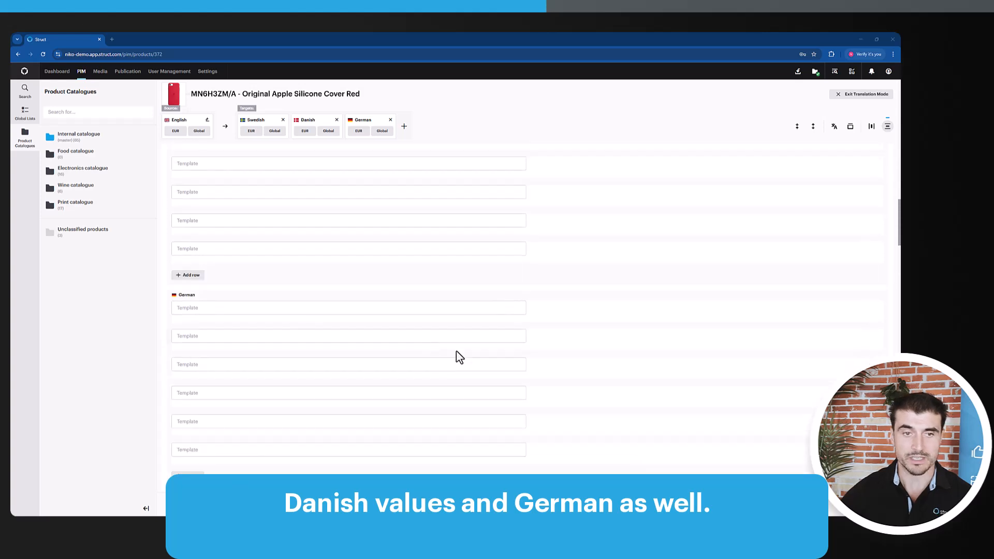
{"action": "scroll", "coordinate": [511, 346], "scroll_direction": "up", "scroll_amount": 5}
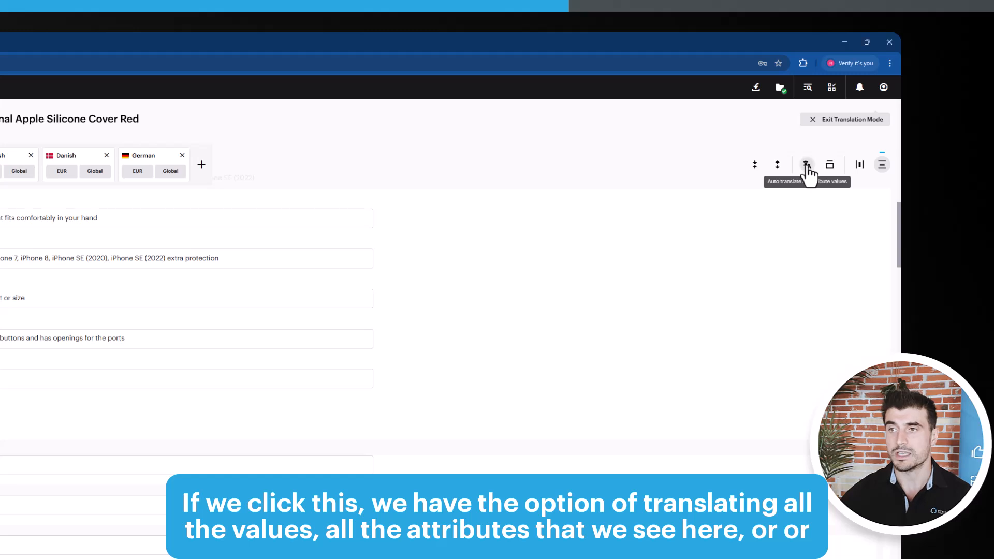
{"action": "left_click", "coordinate": [806, 165]}
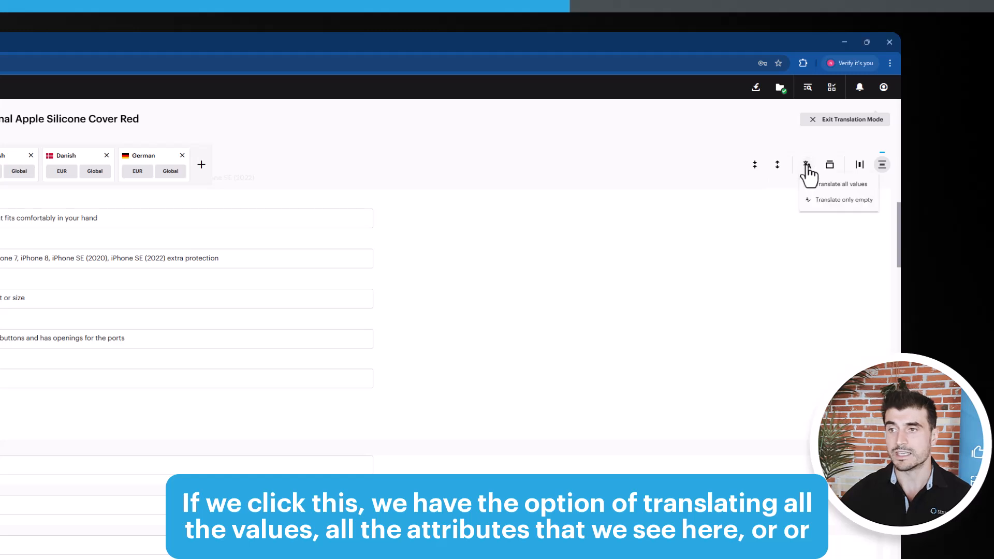
{"action": "left_click", "coordinate": [842, 203]}
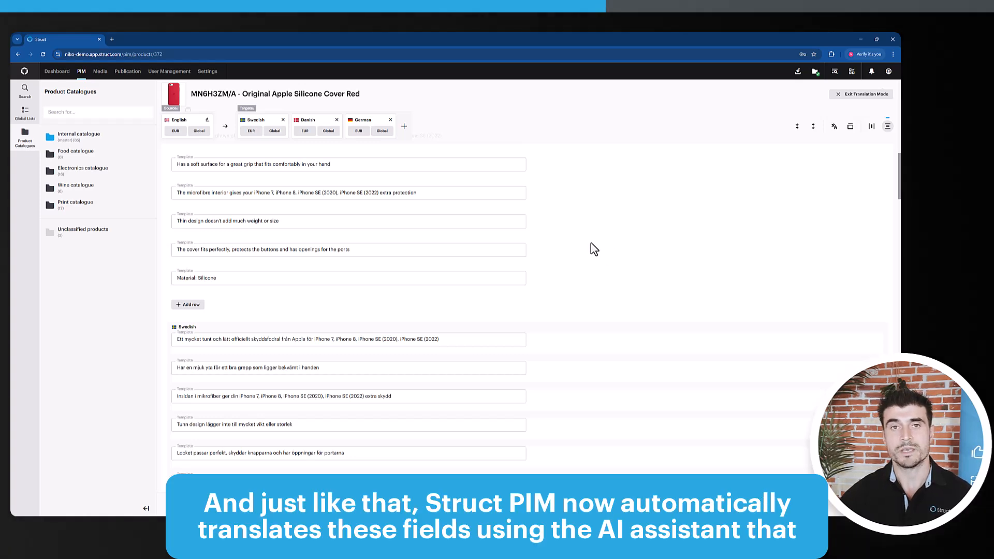
{"action": "scroll", "coordinate": [590, 243], "scroll_direction": "down", "scroll_amount": 5}
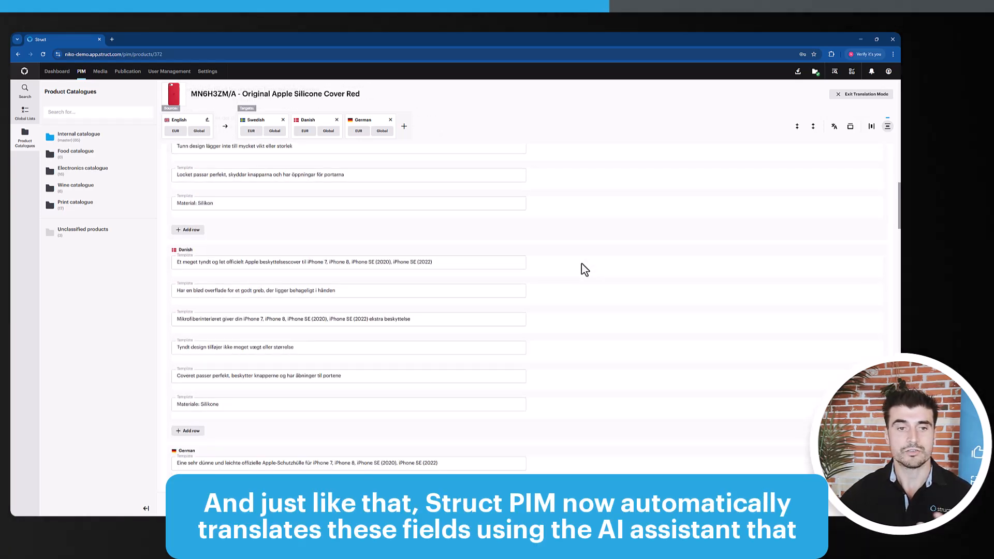
{"action": "scroll", "coordinate": [575, 277], "scroll_direction": "down", "scroll_amount": 5}
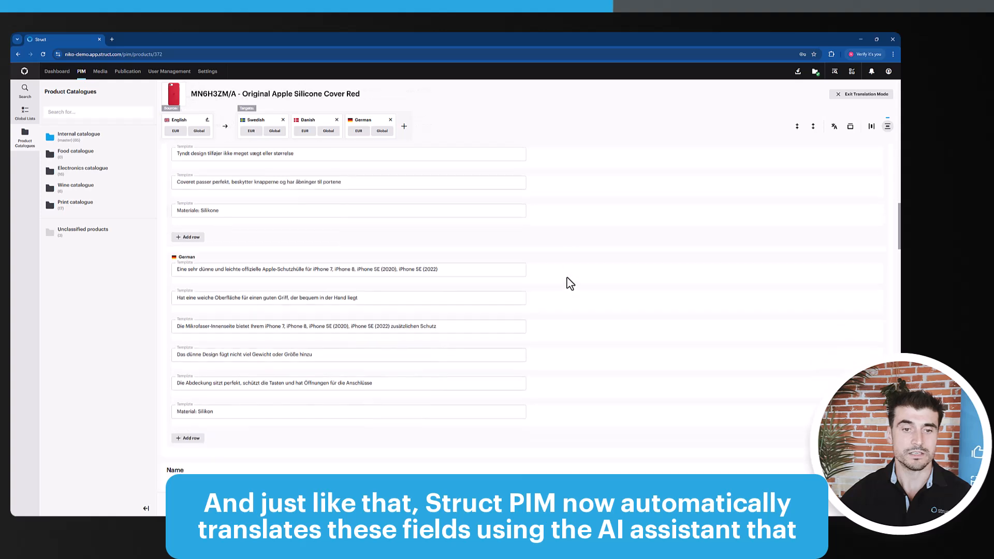
{"action": "scroll", "coordinate": [570, 283], "scroll_direction": "down", "scroll_amount": 1}
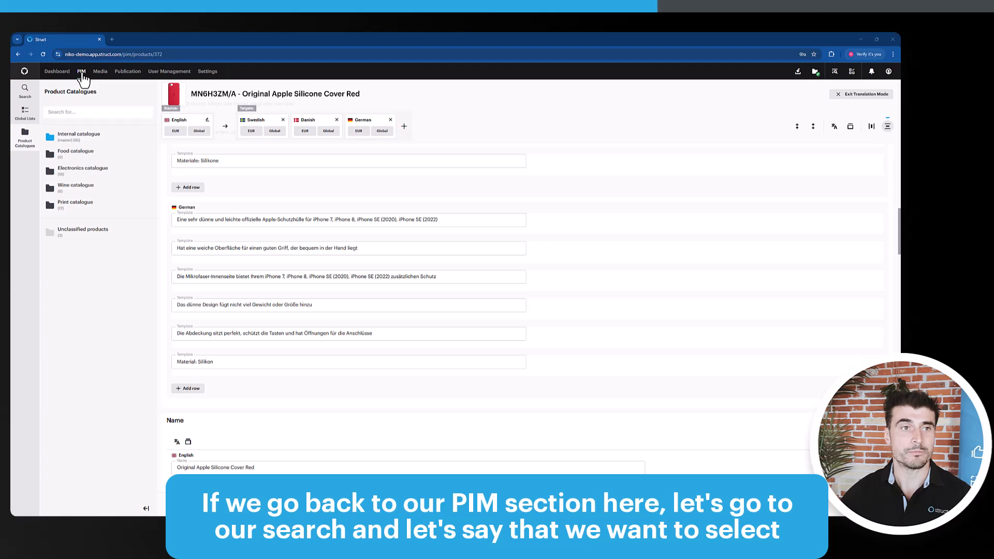
Open the product search and select the first five products in the list
{"action": "left_click", "coordinate": [81, 137]}
{"action": "left_click", "coordinate": [24, 91]}
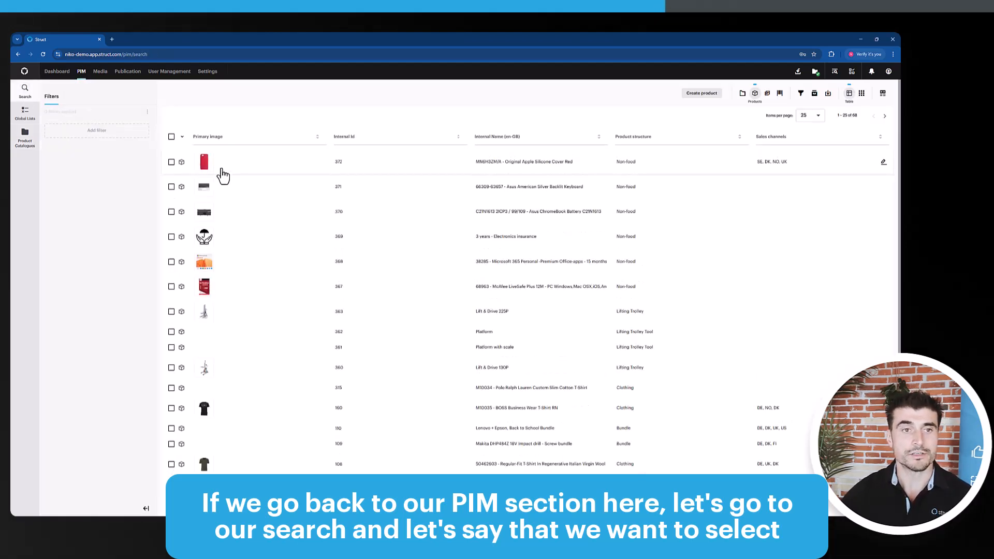
{"action": "left_click", "coordinate": [171, 162]}
{"action": "left_click", "coordinate": [172, 187]}
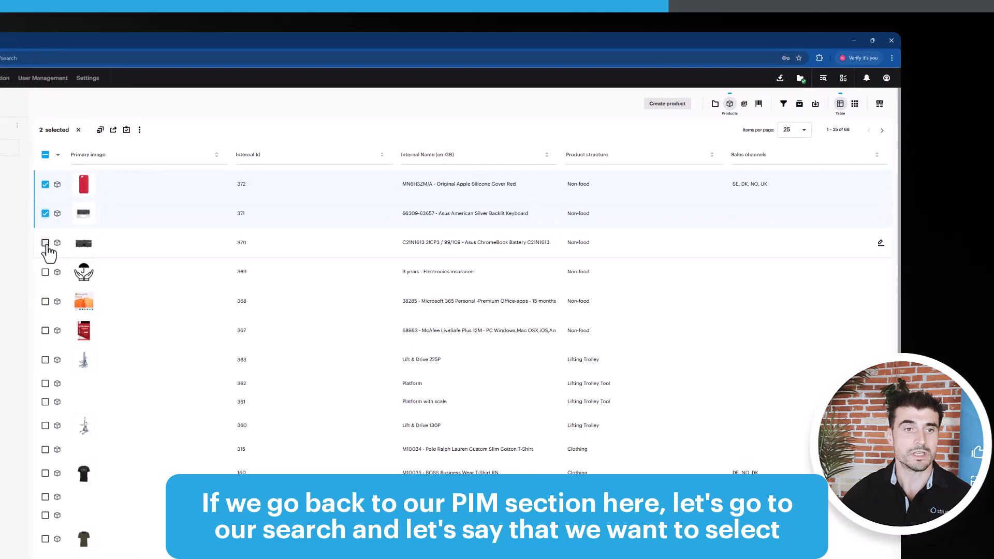
{"action": "left_click", "coordinate": [171, 212]}
{"action": "left_click", "coordinate": [45, 272]}
{"action": "left_click", "coordinate": [45, 301]}
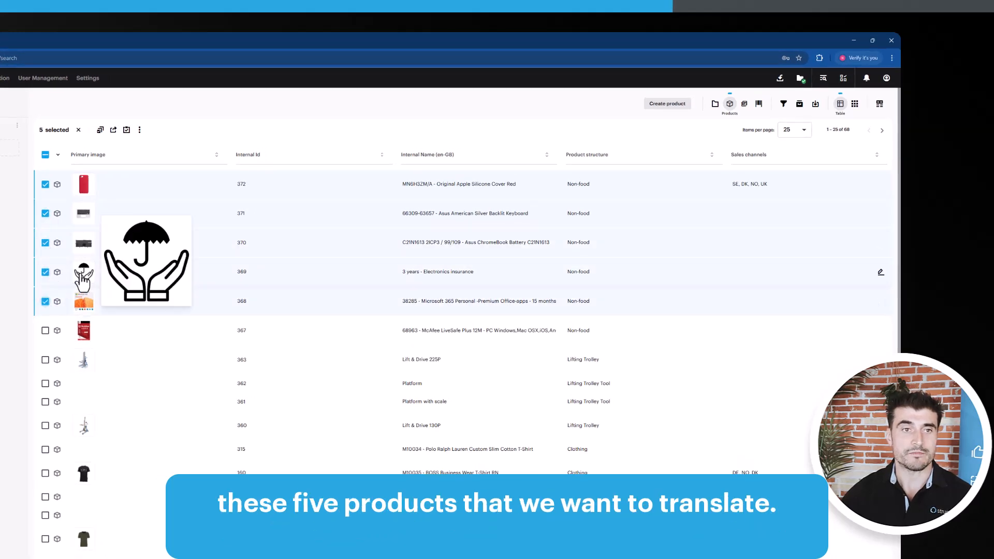
Start the Translate data action for the selected products, choosing to select the fields to translate
{"action": "left_click", "coordinate": [140, 131]}
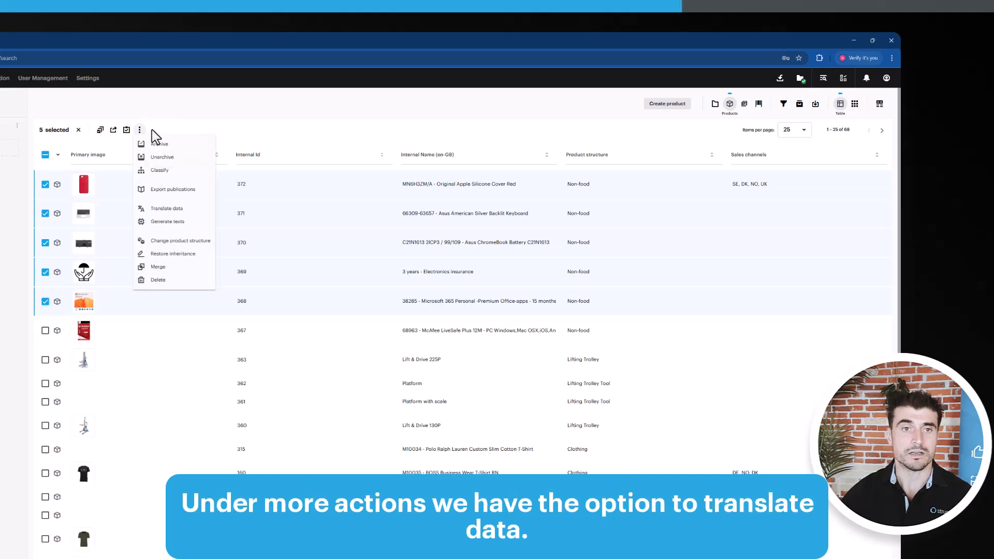
{"action": "left_click", "coordinate": [169, 209]}
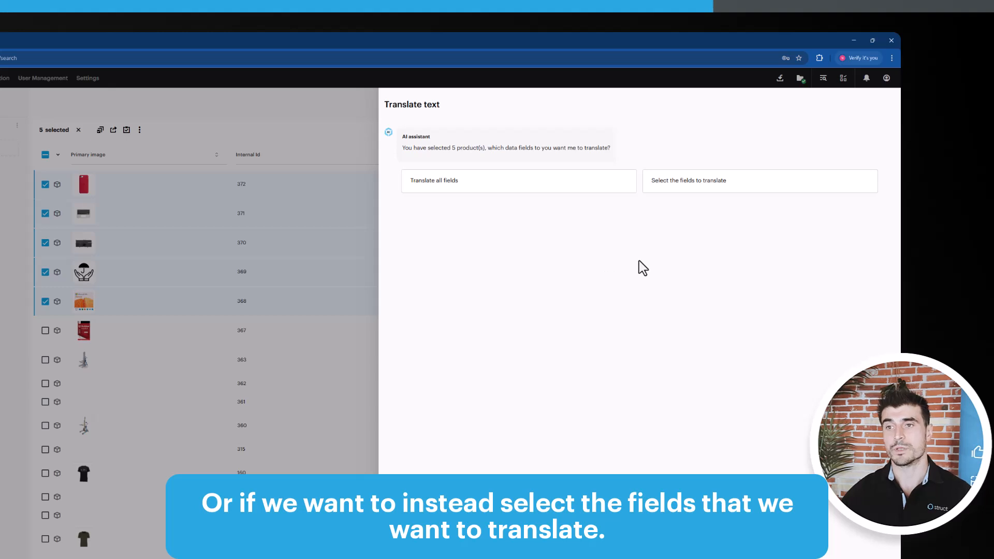
{"action": "left_click", "coordinate": [706, 192]}
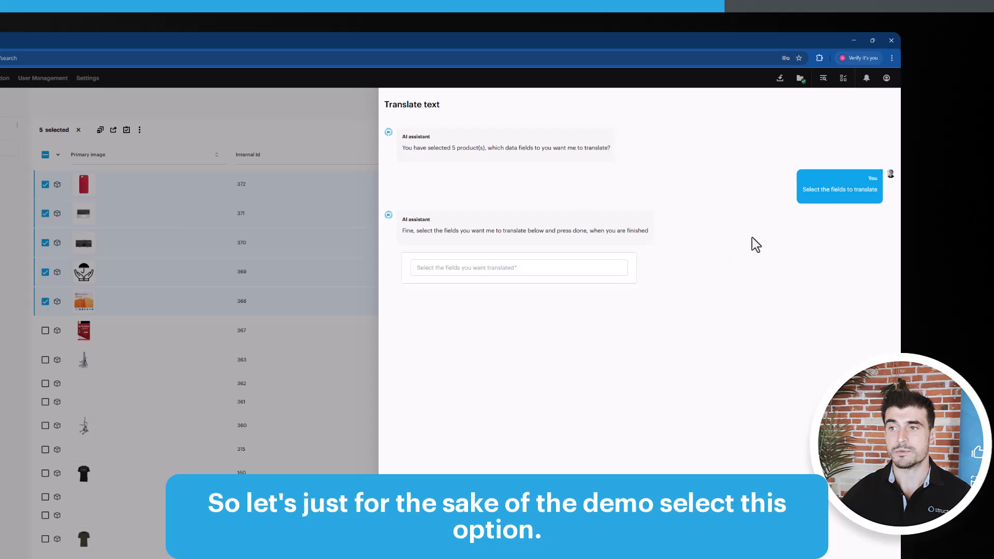
Pick USP as the field to translate and confirm the selection
{"action": "left_click", "coordinate": [525, 267]}
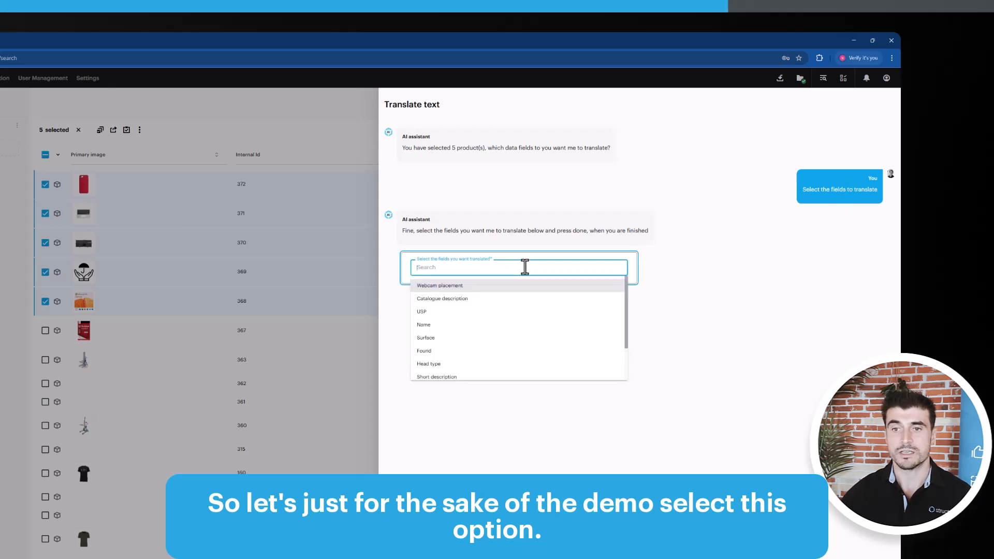
{"action": "left_click", "coordinate": [426, 313]}
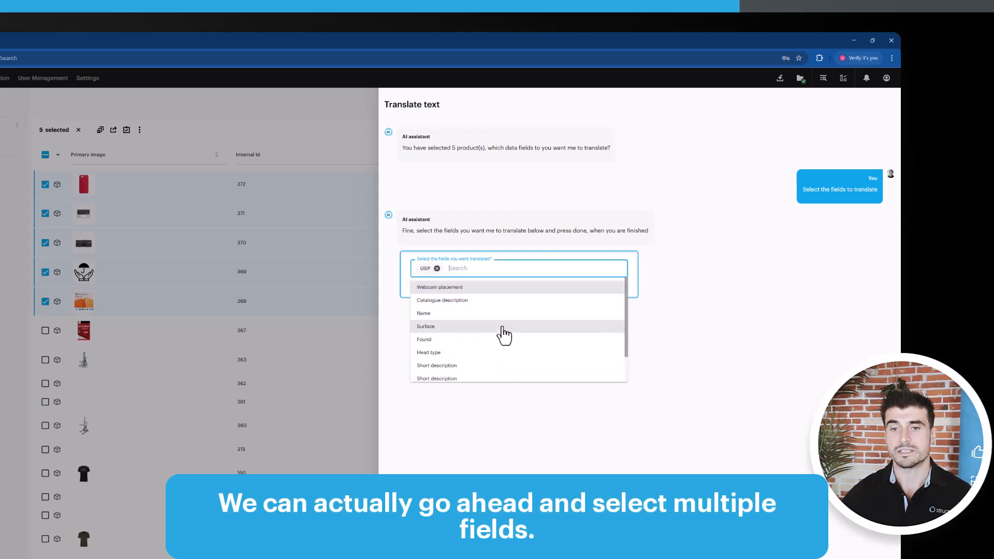
{"action": "scroll", "coordinate": [496, 334], "scroll_direction": "down", "scroll_amount": 1}
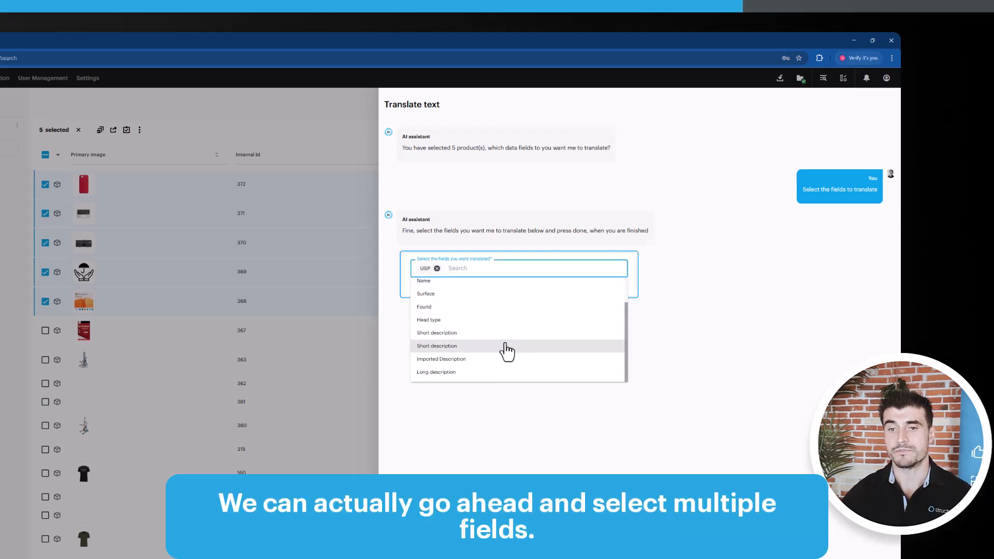
{"action": "left_click", "coordinate": [738, 312]}
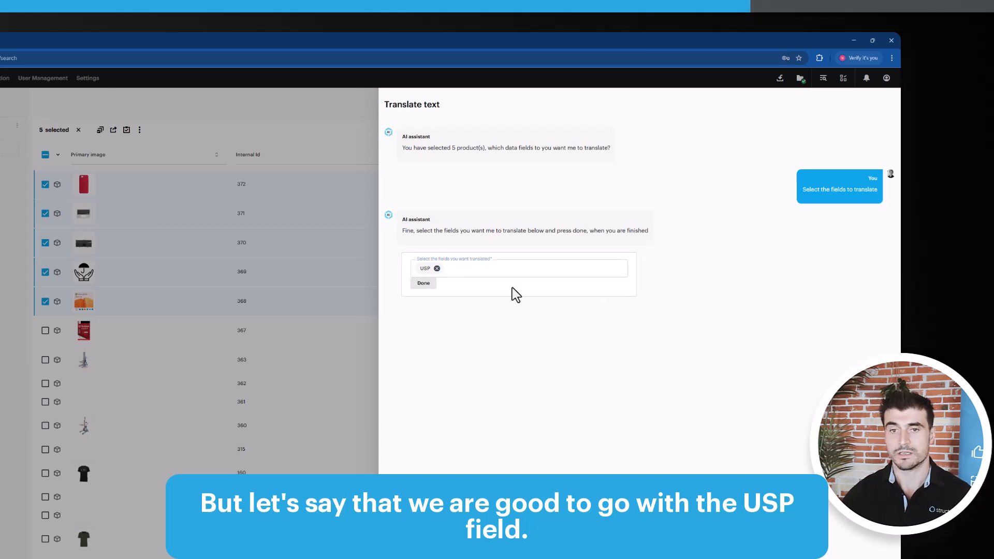
{"action": "left_click", "coordinate": [423, 284]}
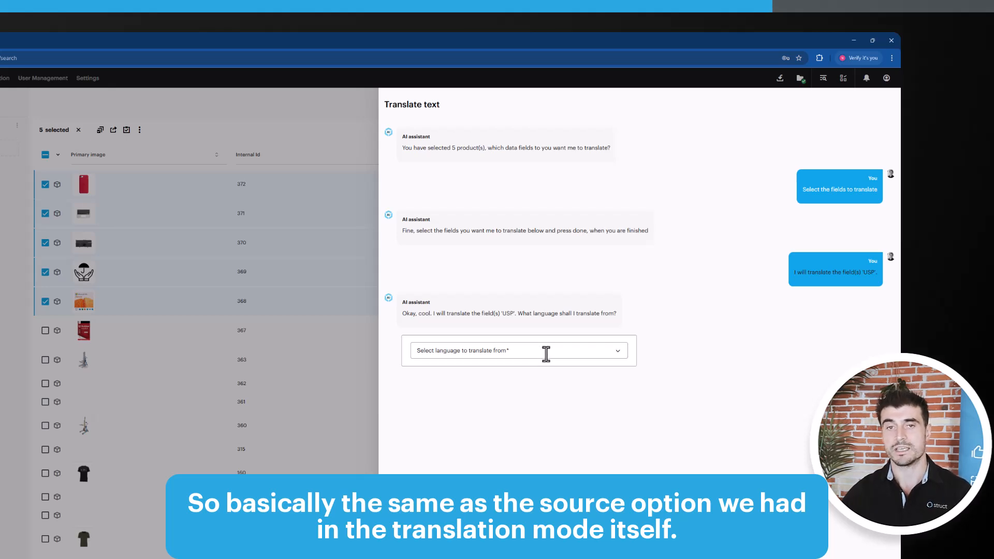
Set English as the source language and German, Danish, French and Swedish as the target languages
{"action": "left_click", "coordinate": [546, 354]}
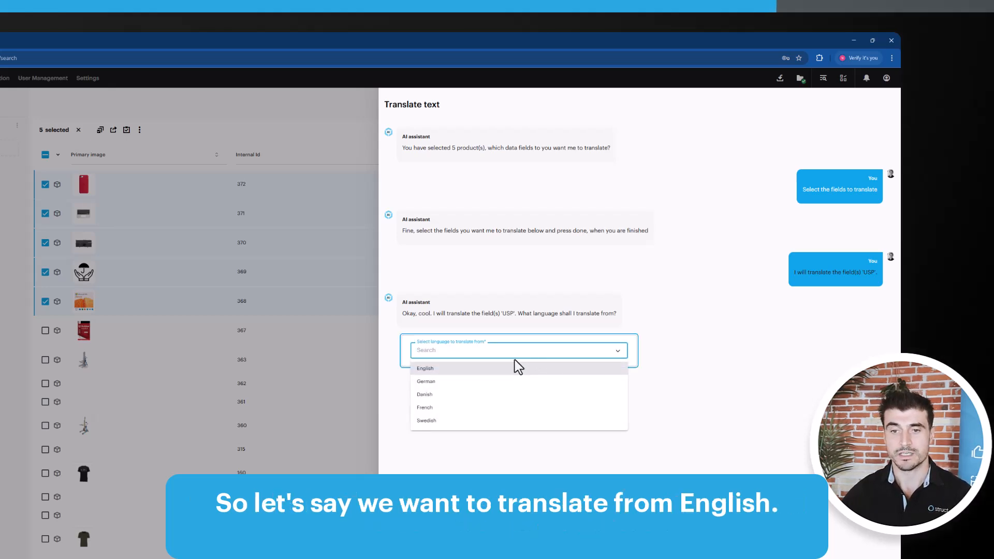
{"action": "left_click", "coordinate": [461, 371]}
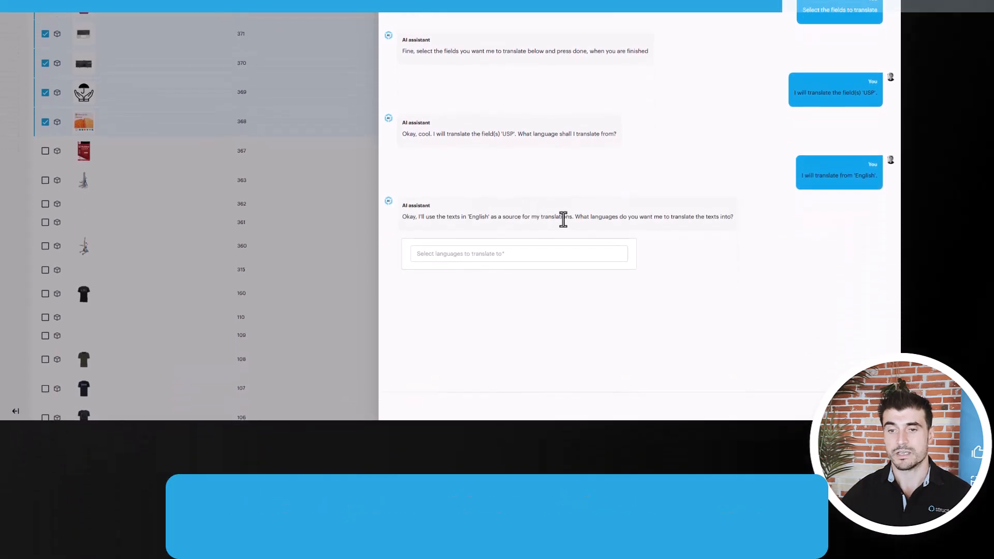
{"action": "left_click", "coordinate": [502, 253]}
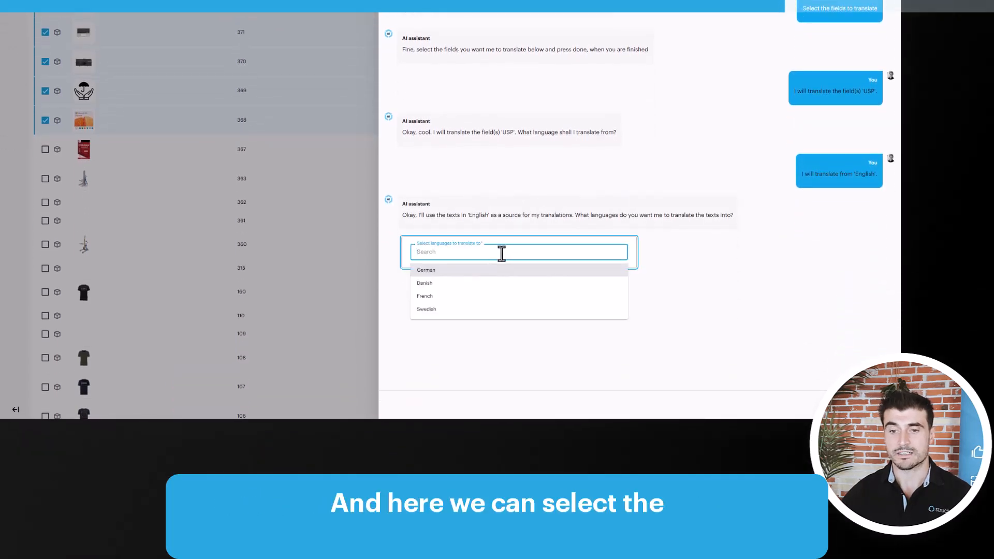
{"action": "left_click", "coordinate": [453, 271]}
{"action": "left_click", "coordinate": [452, 274]}
{"action": "left_click", "coordinate": [453, 274]}
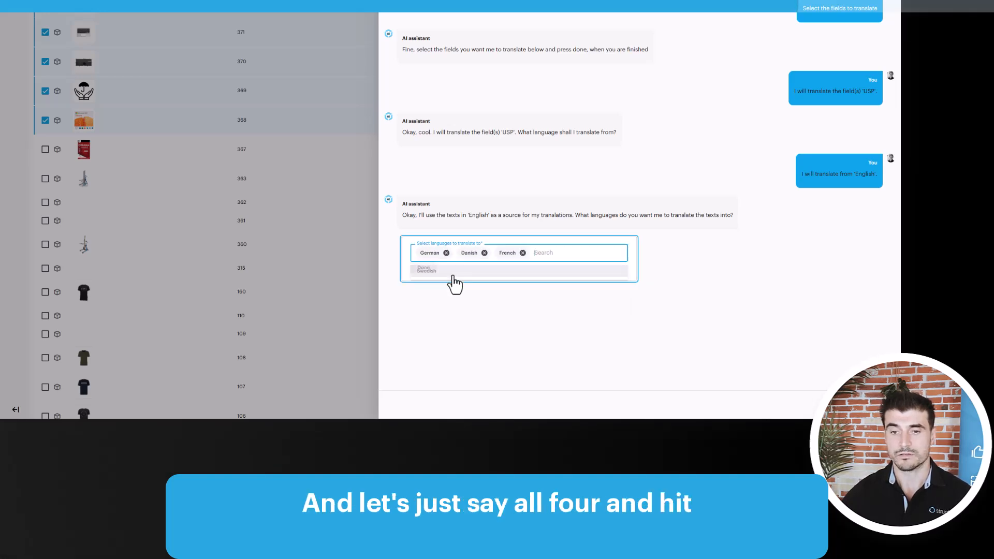
{"action": "left_click", "coordinate": [453, 280]}
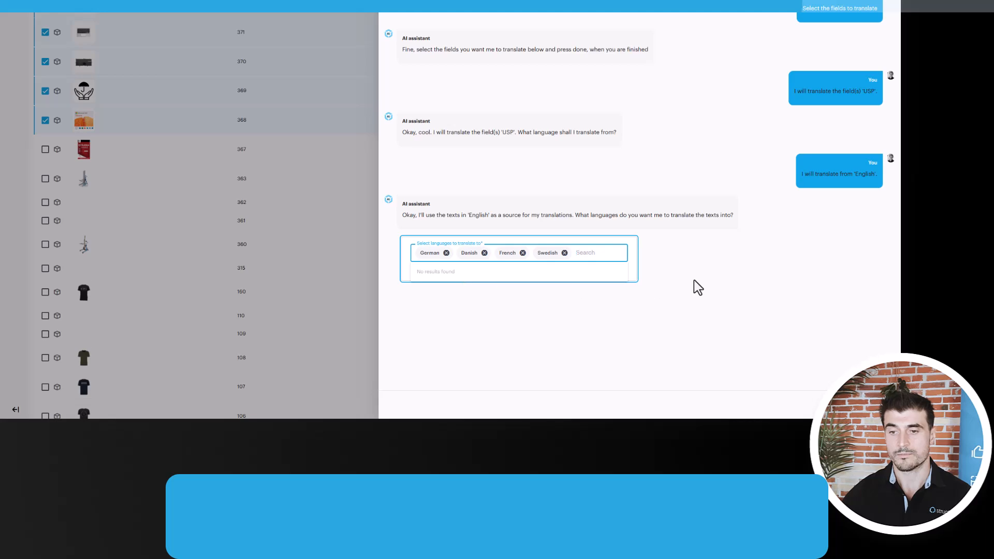
{"action": "left_click", "coordinate": [423, 267]}
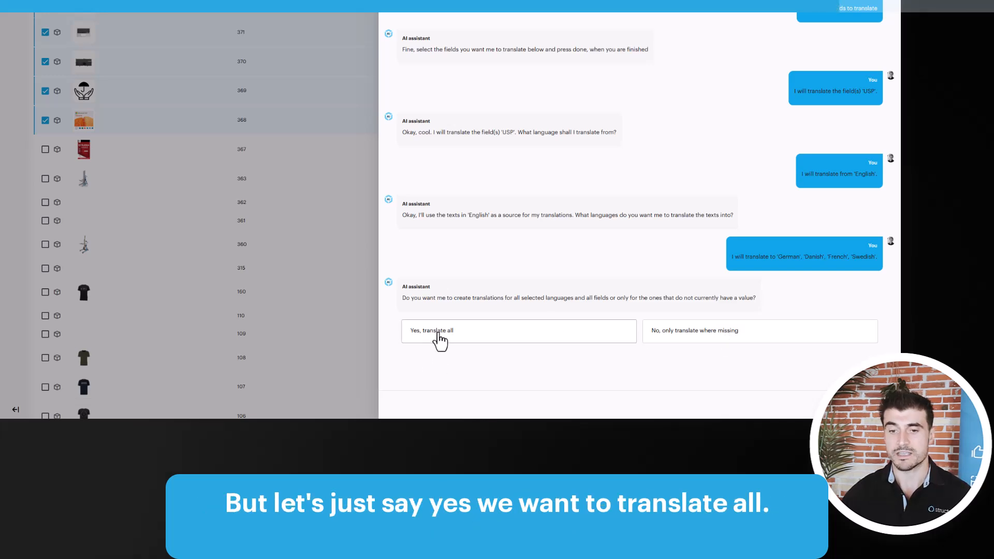
Choose to translate all values with approval before saving, then open the translation report
{"action": "left_click", "coordinate": [436, 339]}
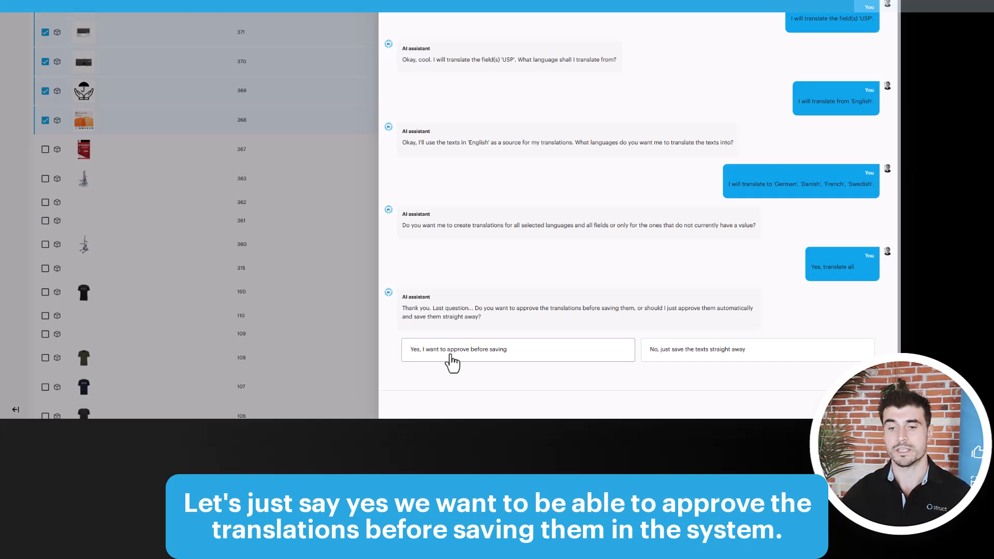
{"action": "left_click", "coordinate": [454, 361]}
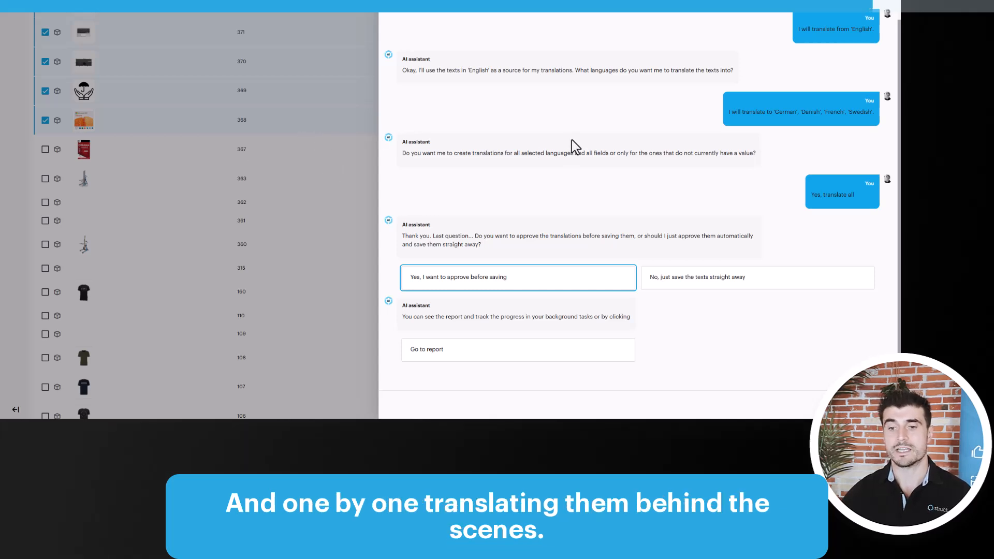
{"action": "left_click", "coordinate": [421, 355]}
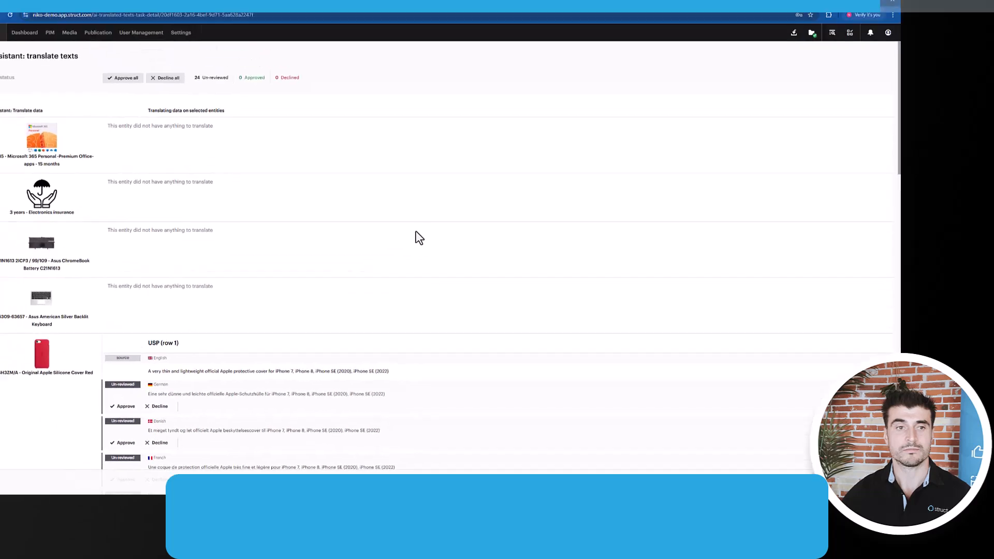
Scroll through the translation report to review the proposed USP translations for each product
{"action": "scroll", "coordinate": [296, 255], "scroll_direction": "down", "scroll_amount": 3}
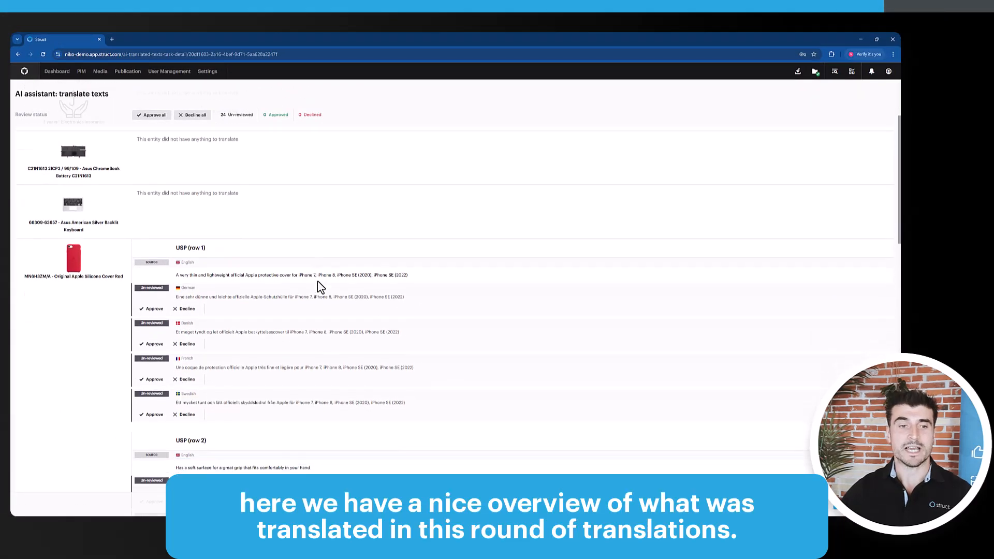
{"action": "scroll", "coordinate": [318, 284], "scroll_direction": "down", "scroll_amount": 5}
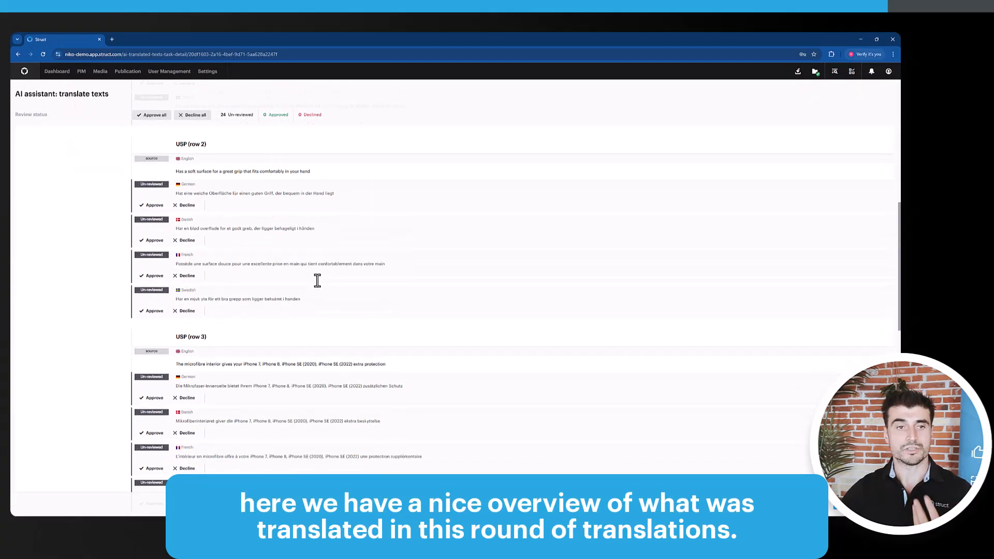
{"action": "scroll", "coordinate": [318, 282], "scroll_direction": "down", "scroll_amount": 10}
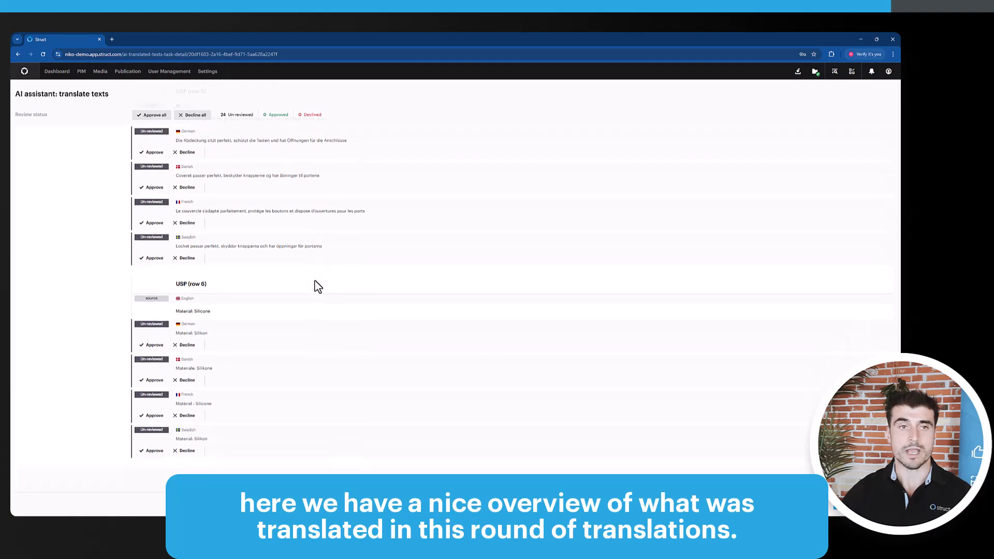
{"action": "scroll", "coordinate": [312, 284], "scroll_direction": "up", "scroll_amount": 15}
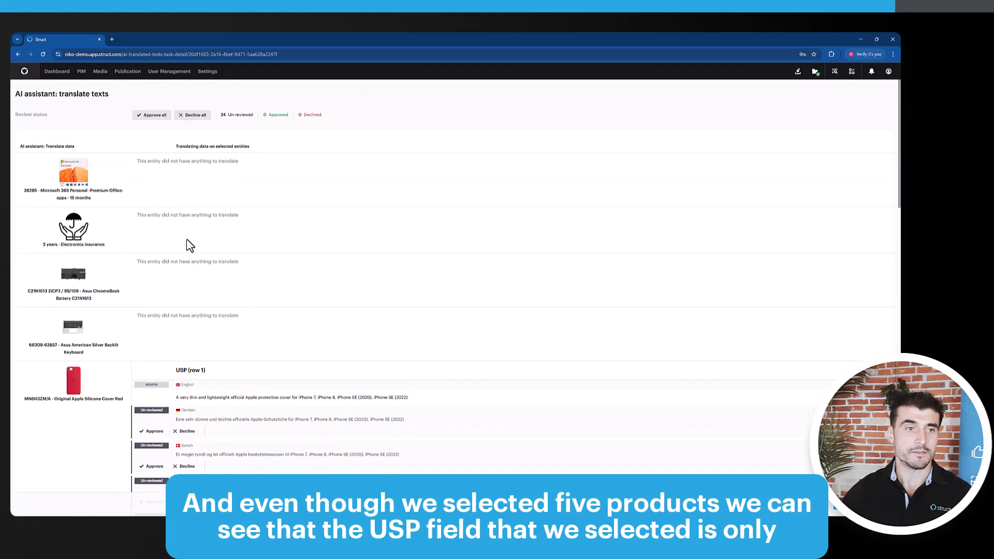
{"action": "scroll", "coordinate": [111, 326], "scroll_direction": "down", "scroll_amount": 2}
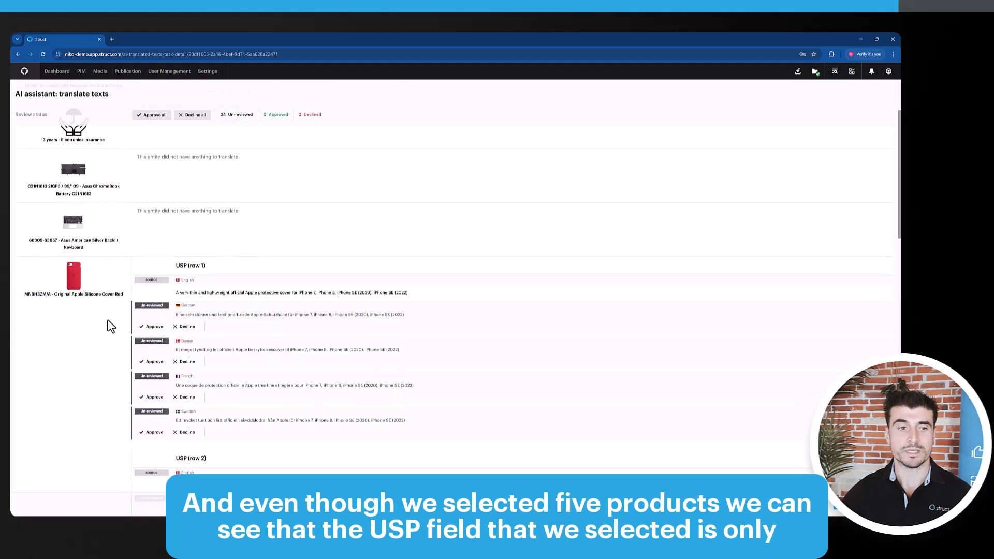
{"action": "scroll", "coordinate": [110, 326], "scroll_direction": "down", "scroll_amount": 2}
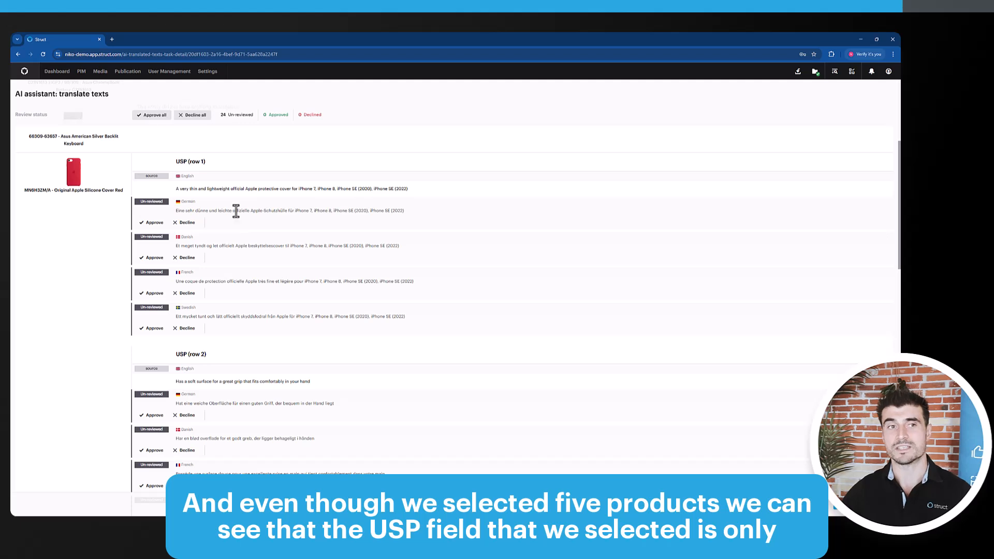